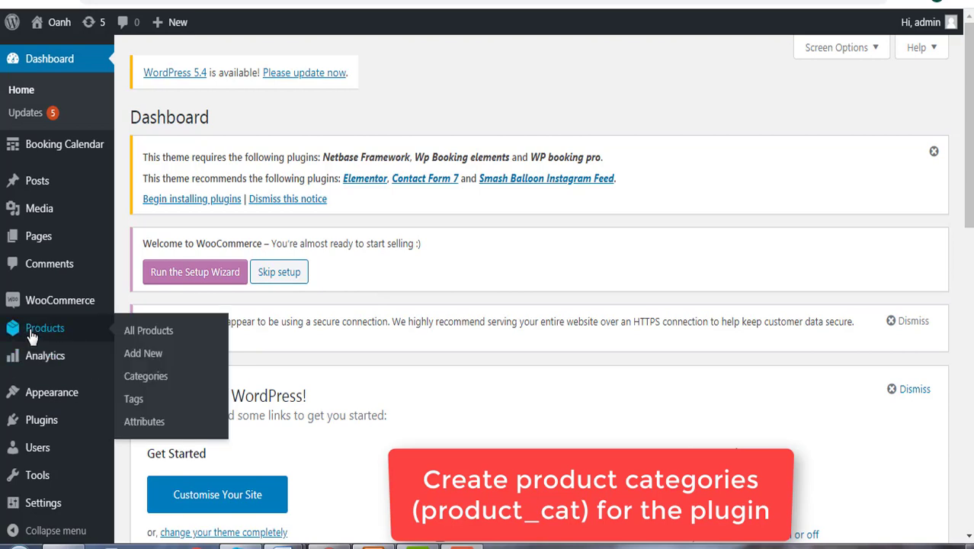
Step: Add a new product category named booking-hours
click(153, 385)
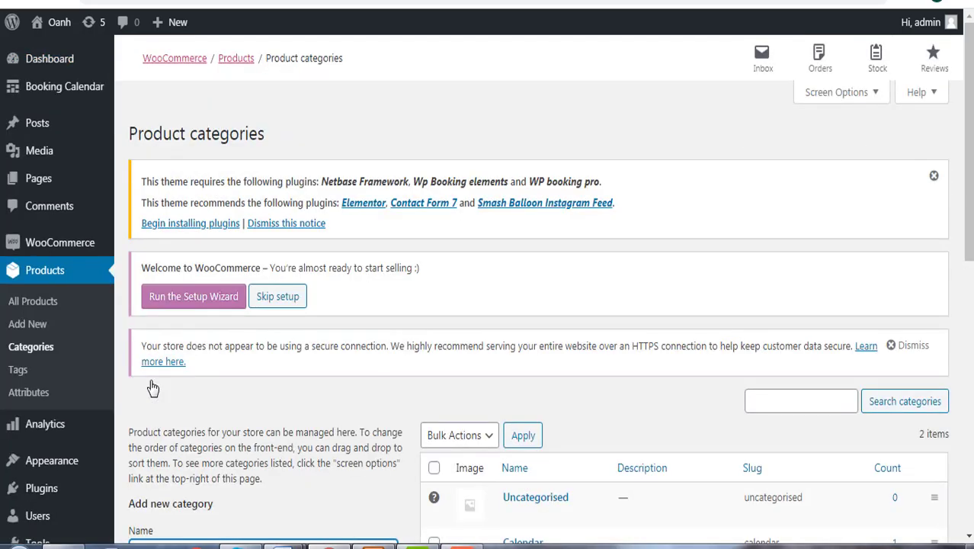
scroll(272, 321, down, 3)
click(185, 312)
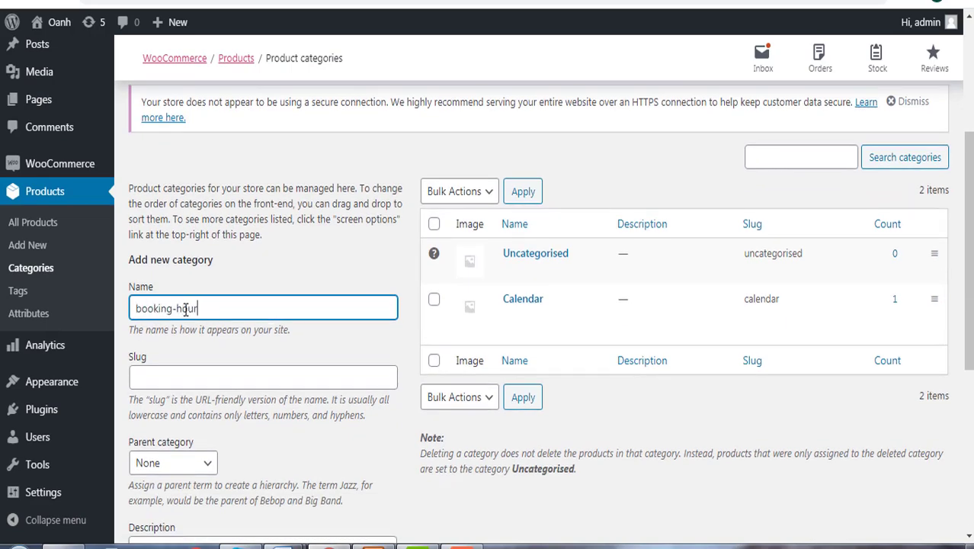
scroll(288, 351, down, 4)
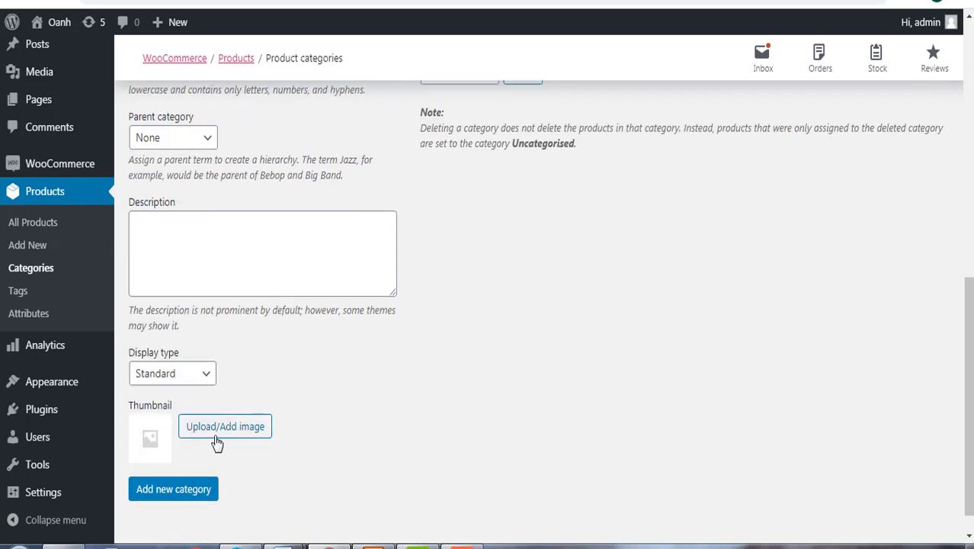
click(175, 491)
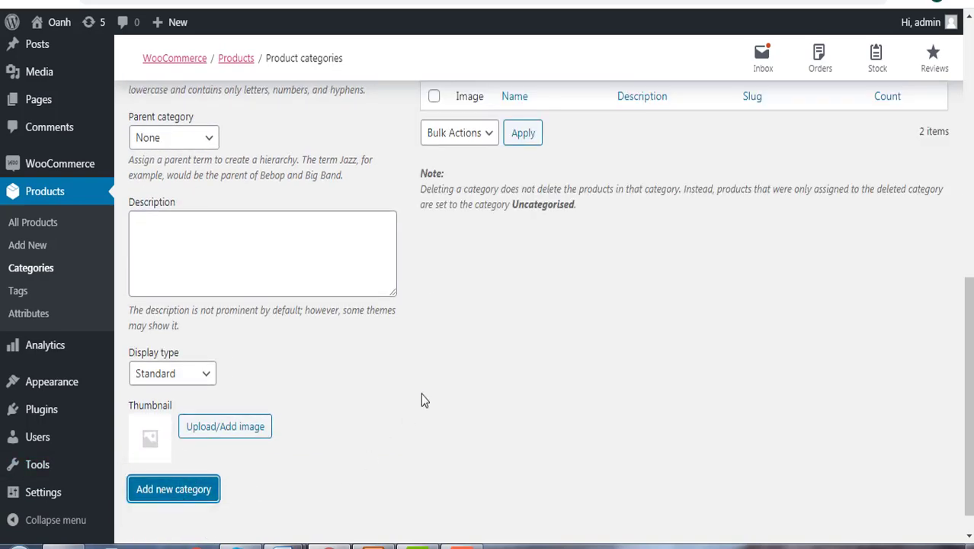
Step: Open the booking-hours category's edit page to check its name and slug
scroll(404, 287, up, 5)
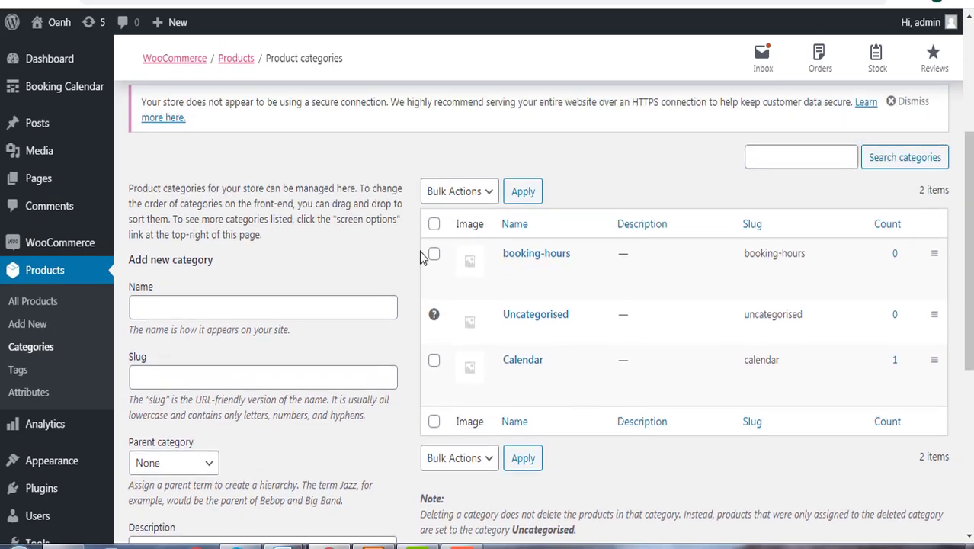
scroll(419, 251, down, 1)
click(548, 174)
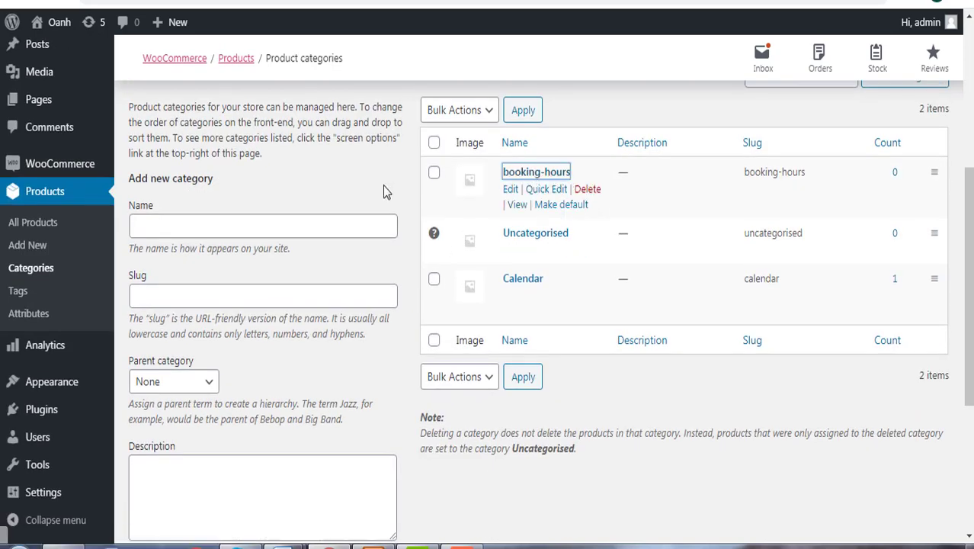
click(382, 185)
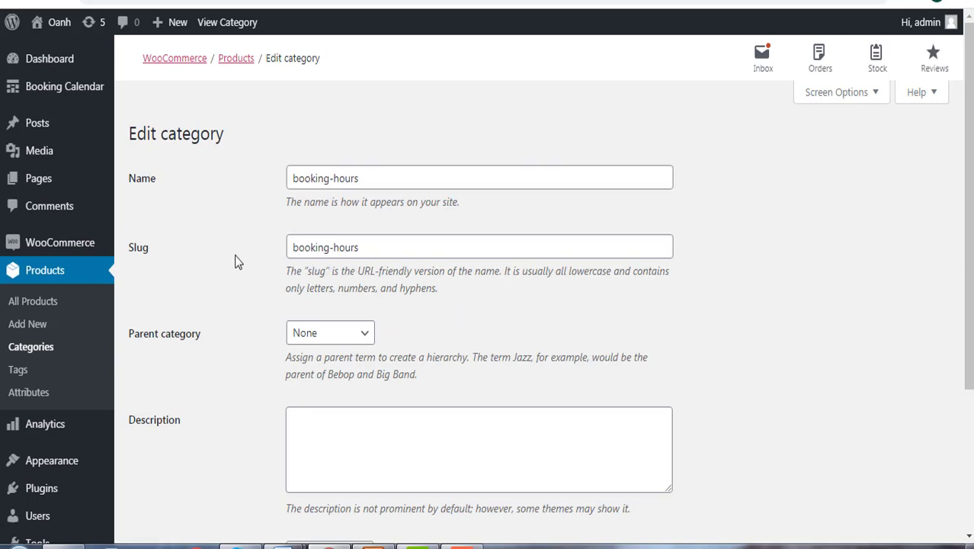
Step: In the Orders Booking import settings, set the product category to booking-hours and save
mouse_move(44, 90)
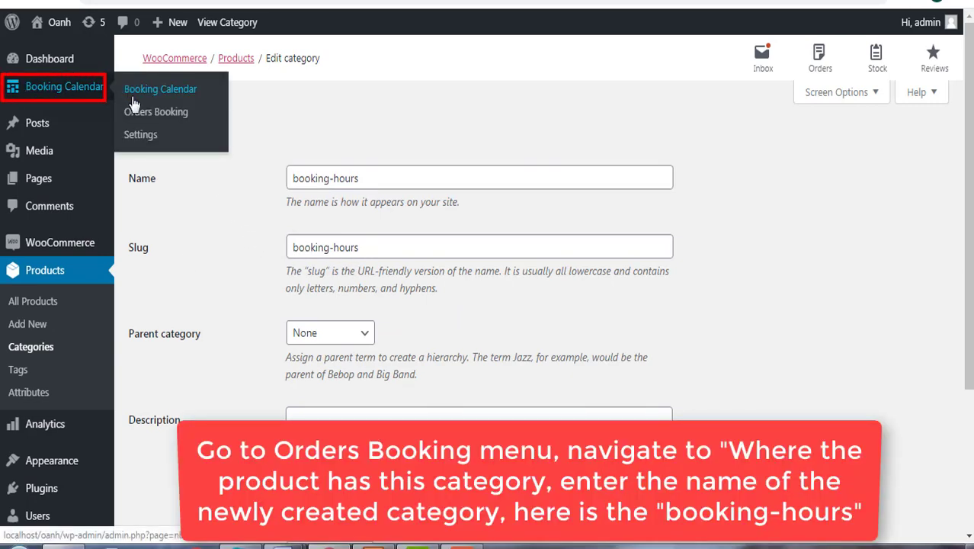
click(164, 115)
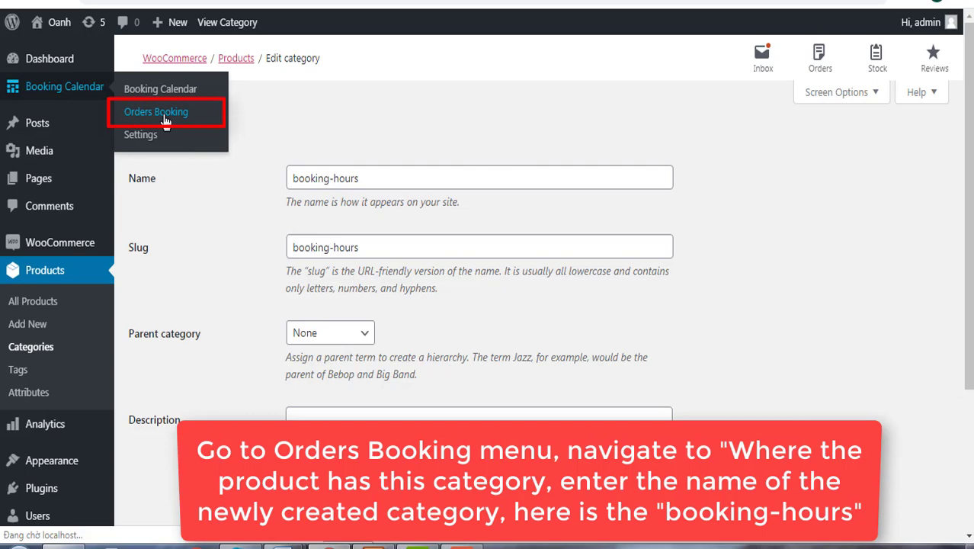
click(376, 264)
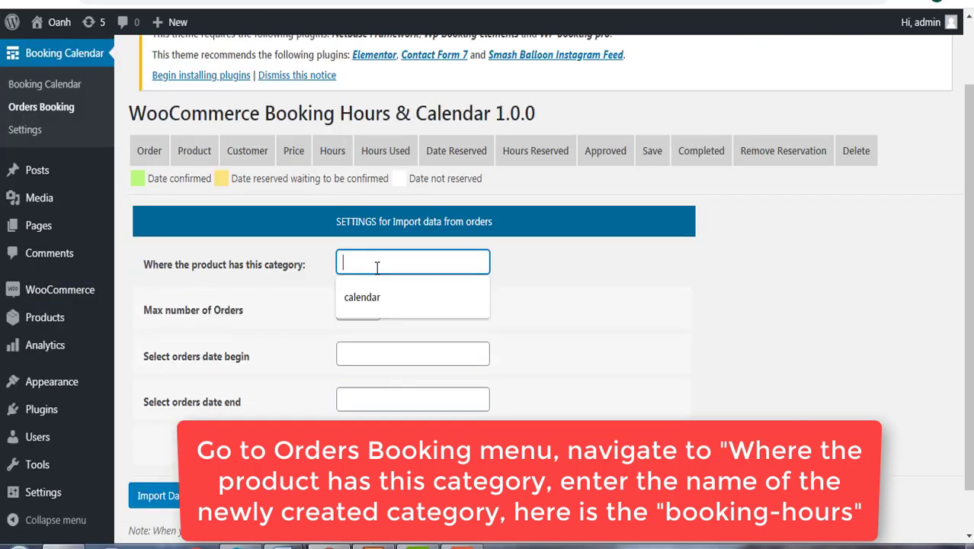
text(booking-hours)
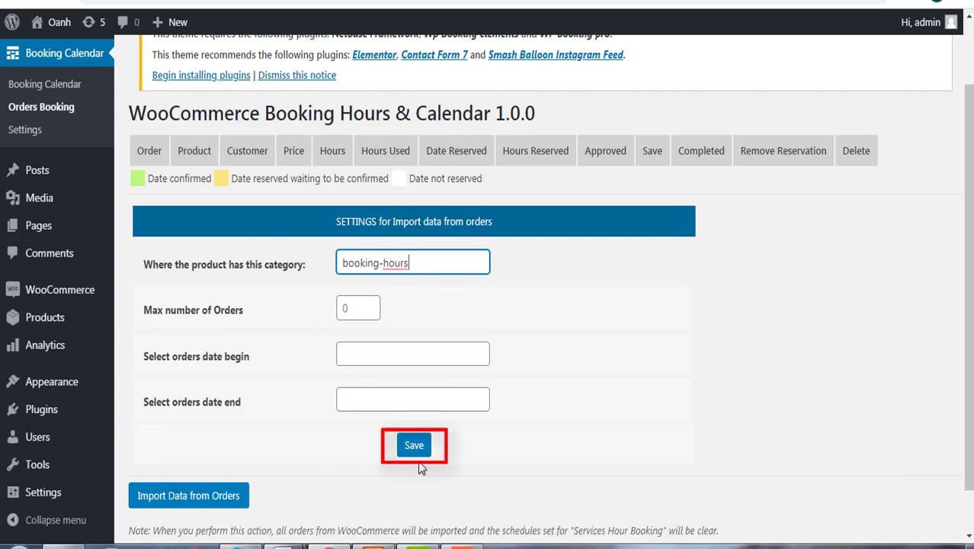
click(413, 447)
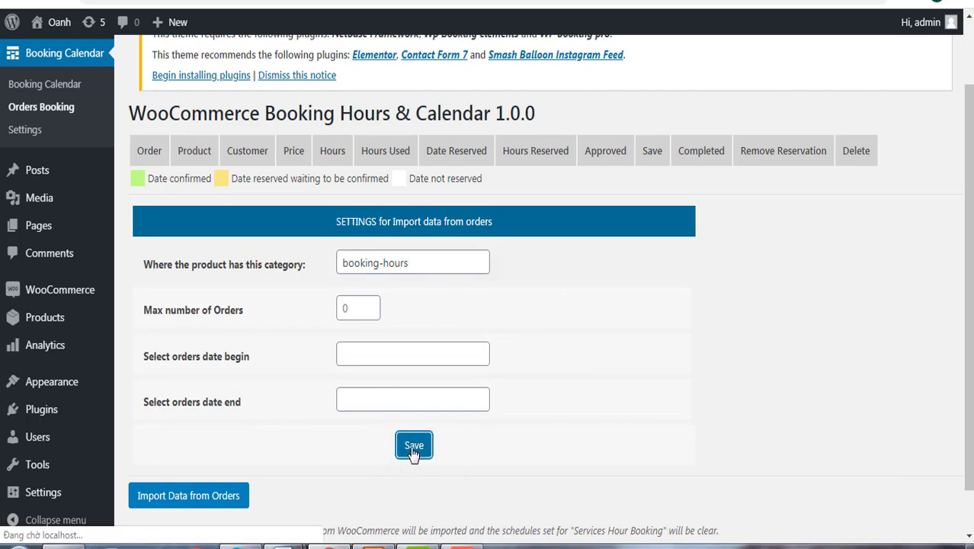
scroll(507, 412, down, 3)
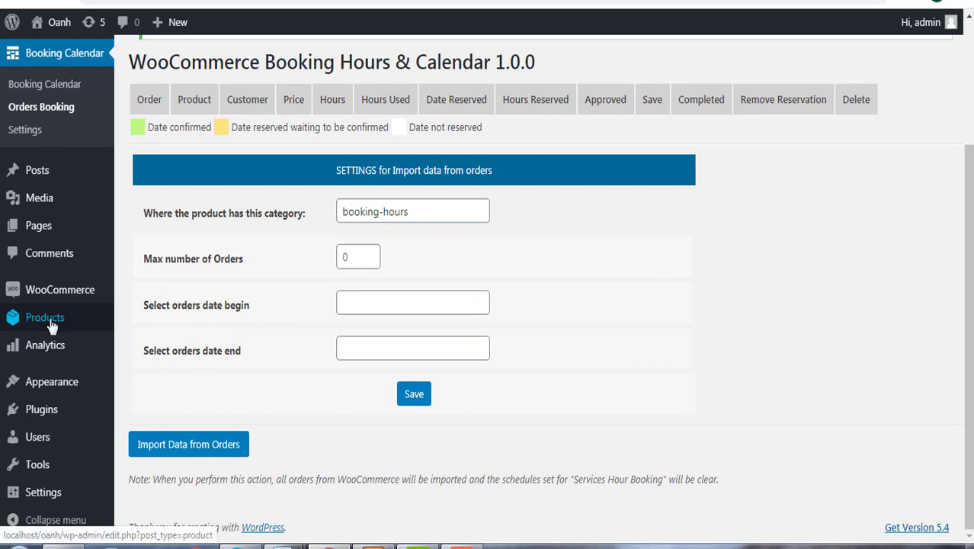
Step: Start a new product and name it Hair Salon
mouse_move(106, 344)
mouse_move(37, 320)
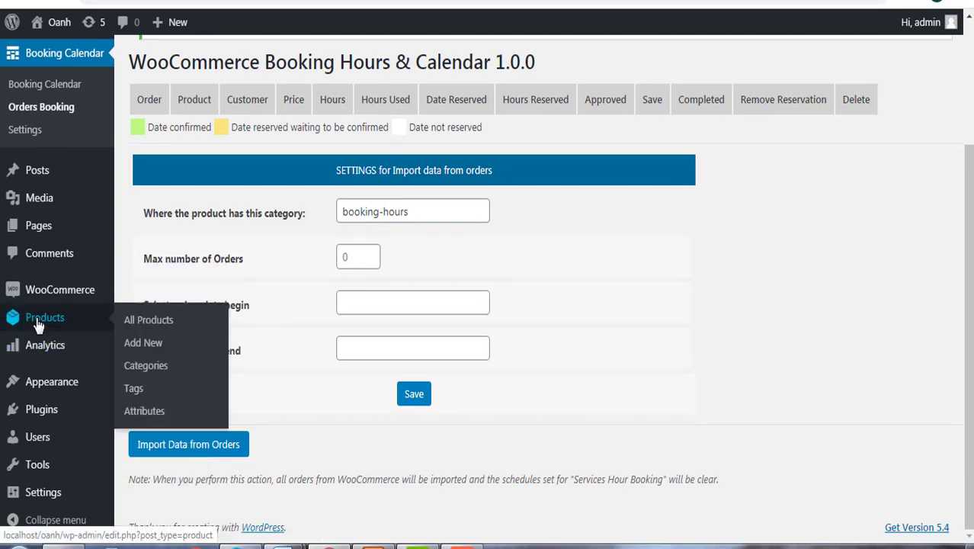
click(147, 350)
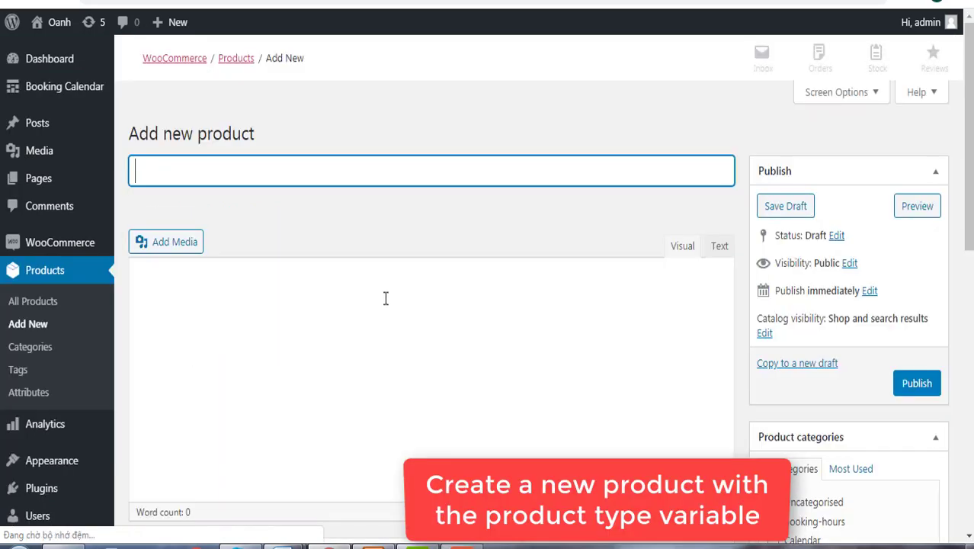
scroll(436, 290, down, 2)
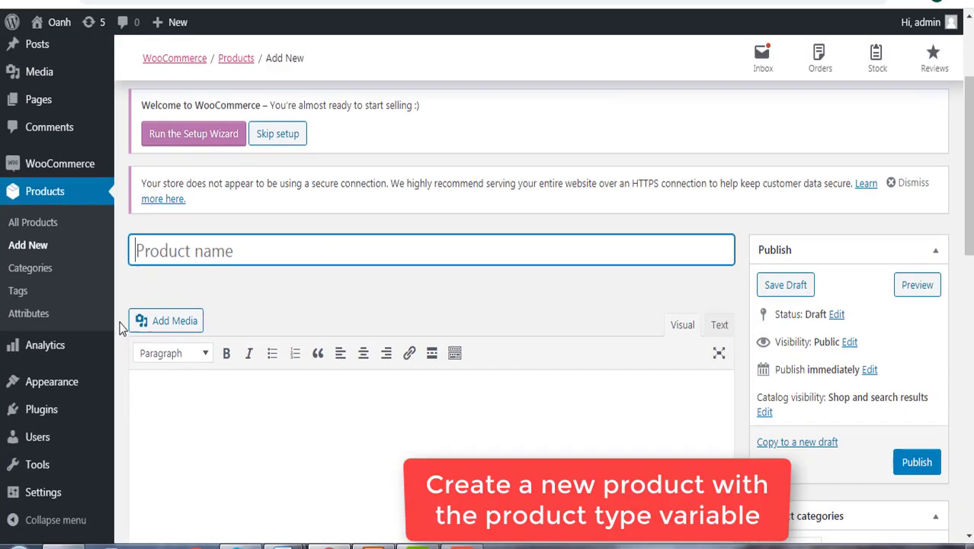
click(168, 252)
text(Hai)
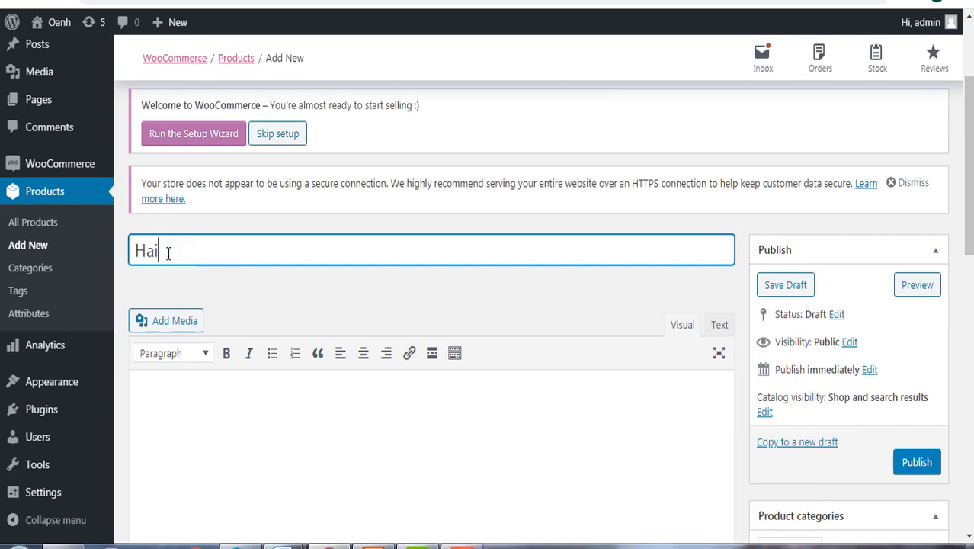
text(r )
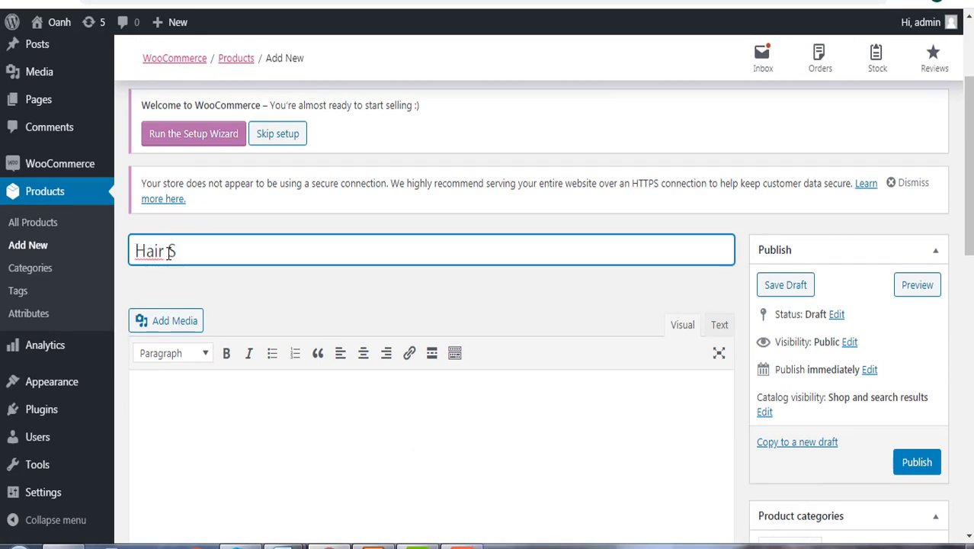
text(Salon)
Step: Enter "Hair Salon Beautiful" as the product's main description
scroll(168, 253, down, 2)
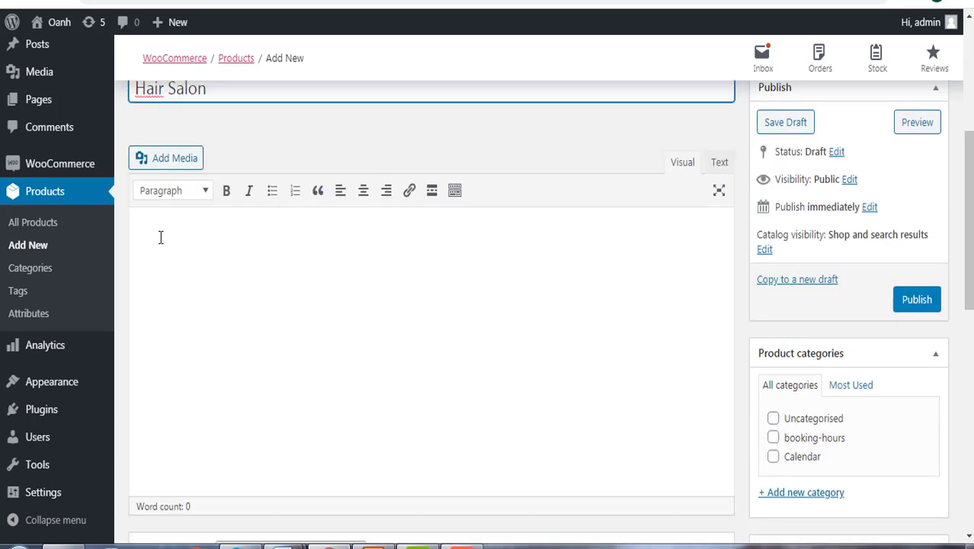
click(160, 237)
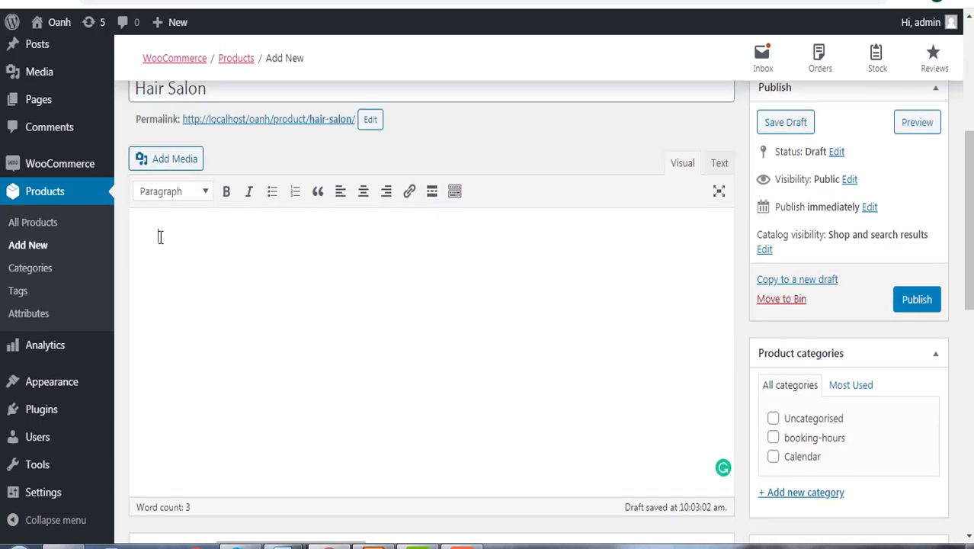
text(Hair Salon Beautiful)
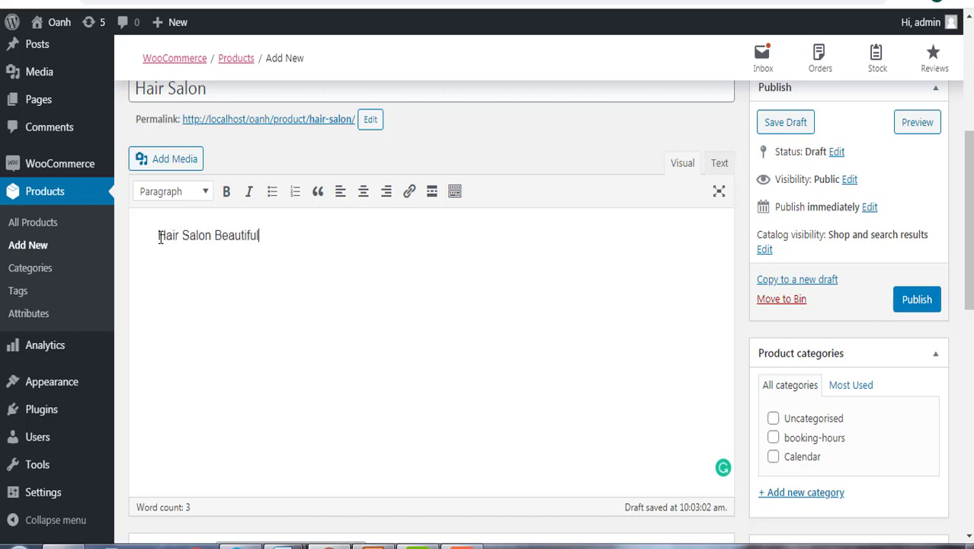
Step: Set the product type in the product data to Variable product
scroll(368, 304, down, 5)
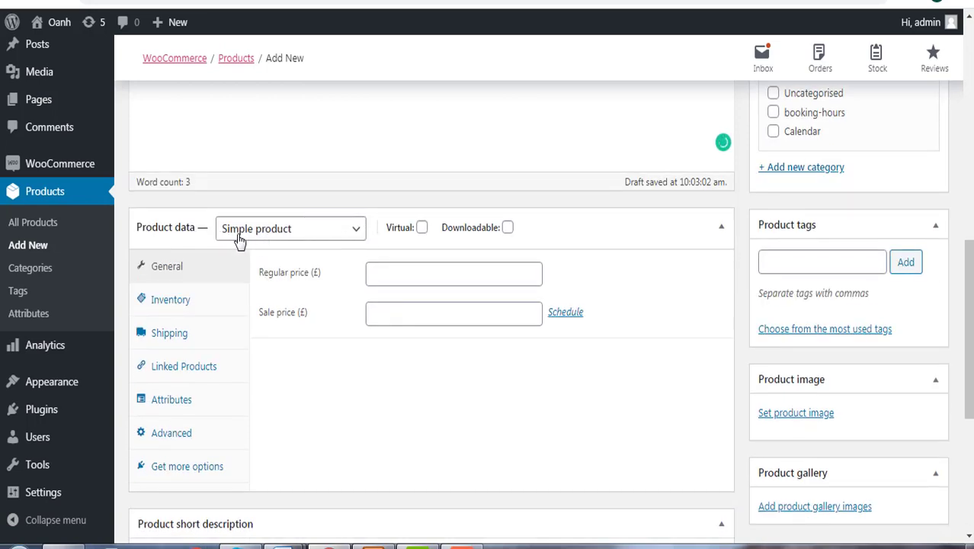
click(349, 237)
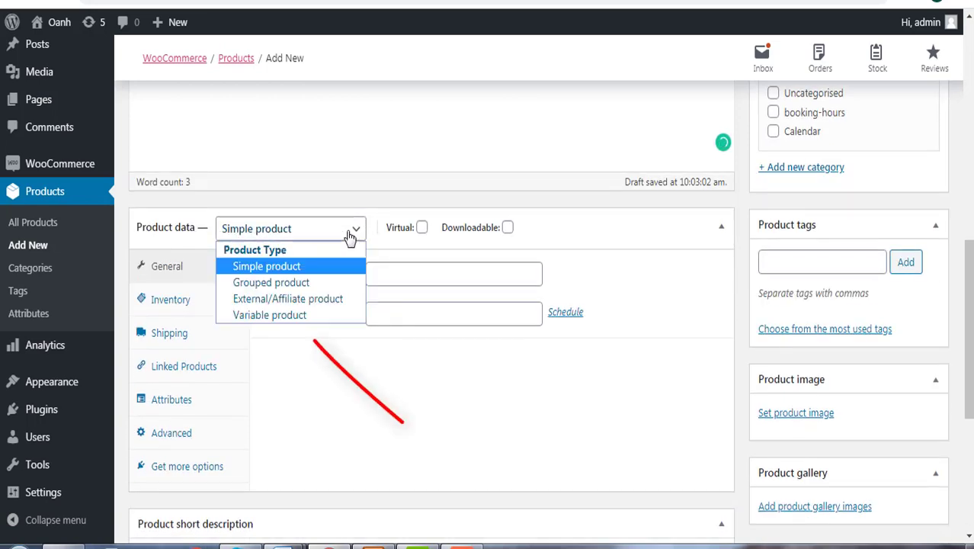
click(282, 314)
Step: Add a custom product attribute named Hours with values 2|4|6, enable it for variations, and save the attributes
scroll(337, 276, down, 1)
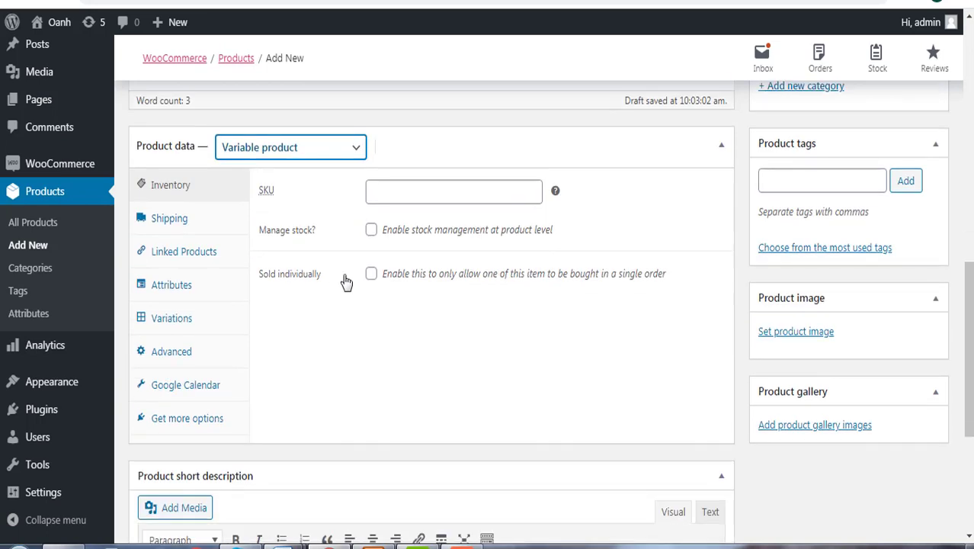
click(166, 294)
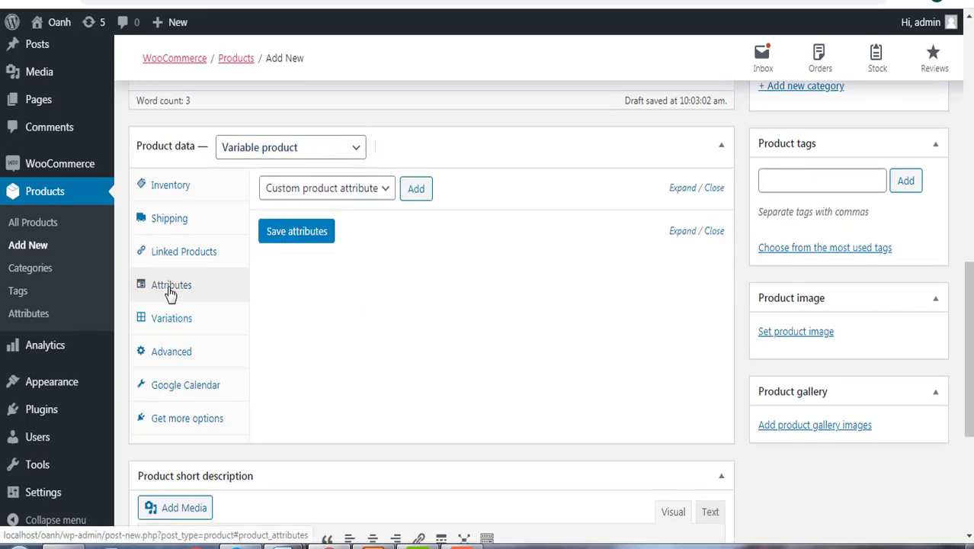
click(389, 195)
click(382, 194)
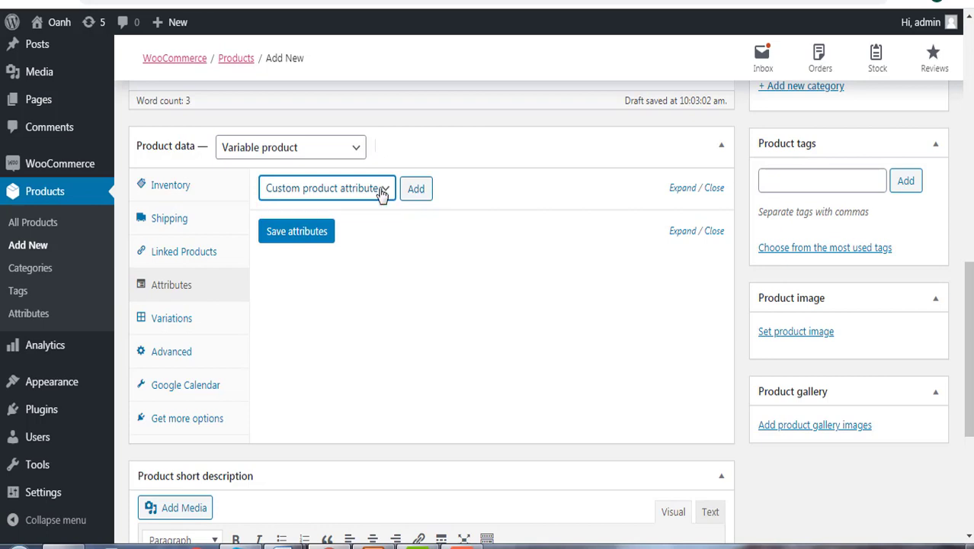
click(416, 190)
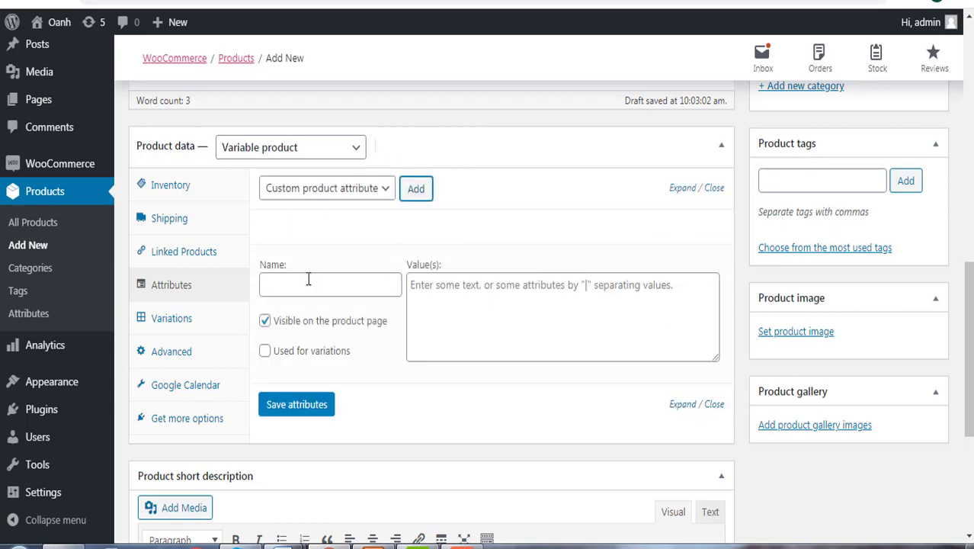
click(303, 284)
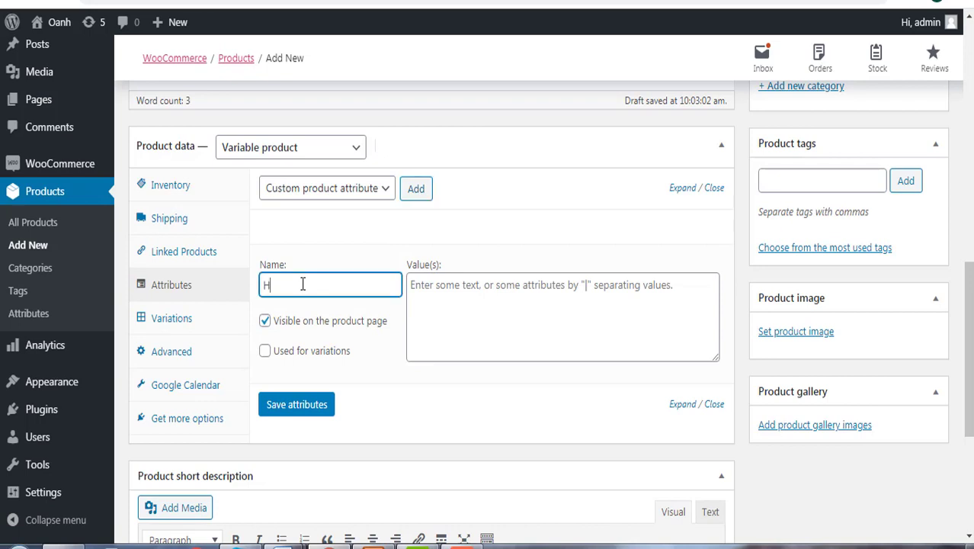
click(264, 350)
click(444, 283)
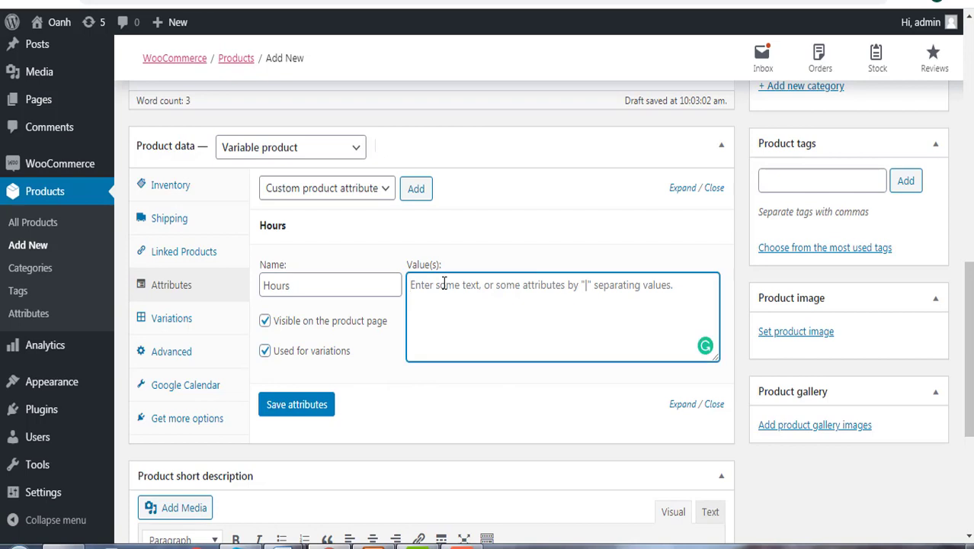
text(2|4|6)
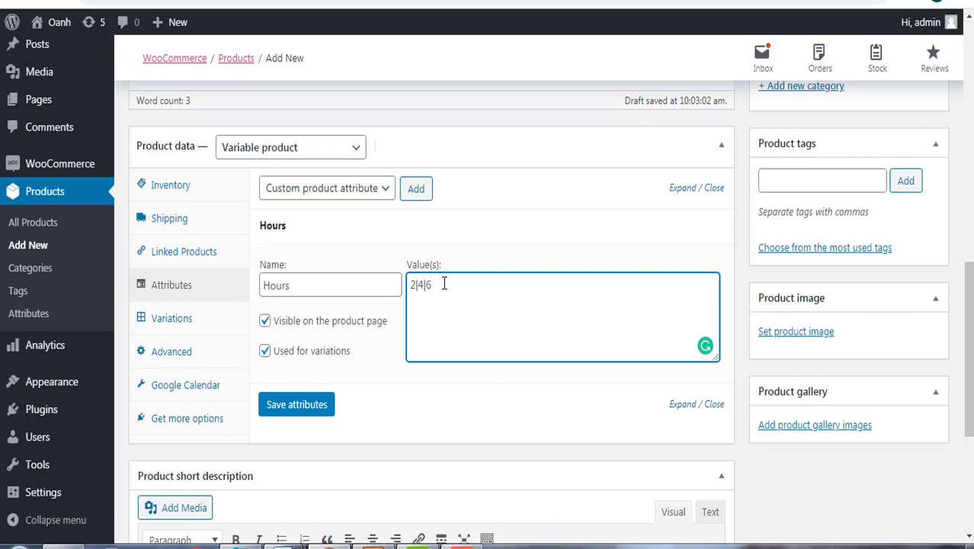
scroll(444, 284, down, 1)
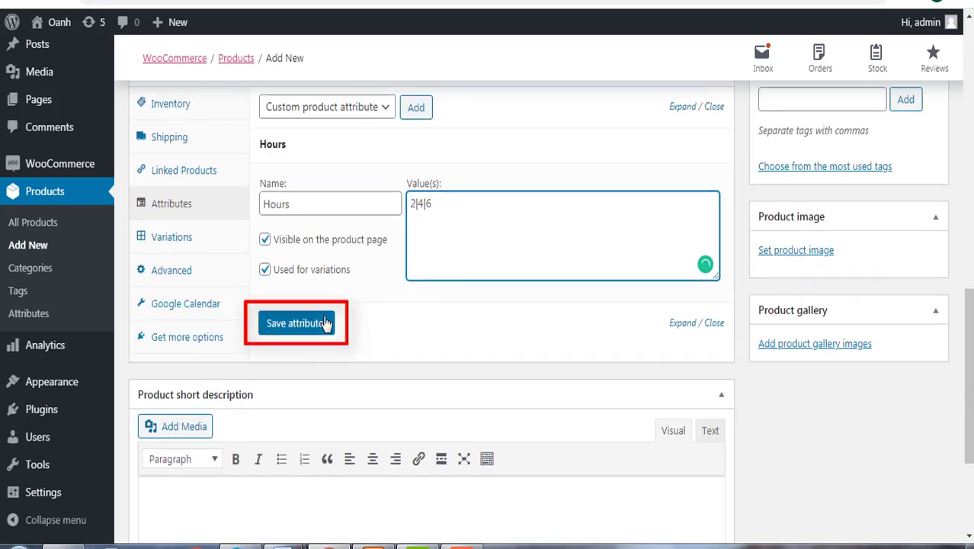
click(299, 325)
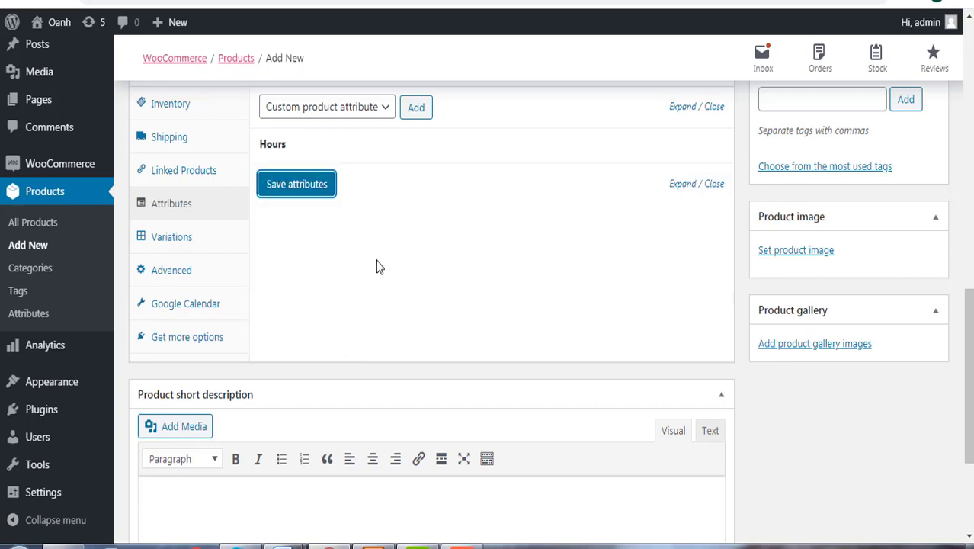
Step: Generate the product's variations from all attributes
click(174, 247)
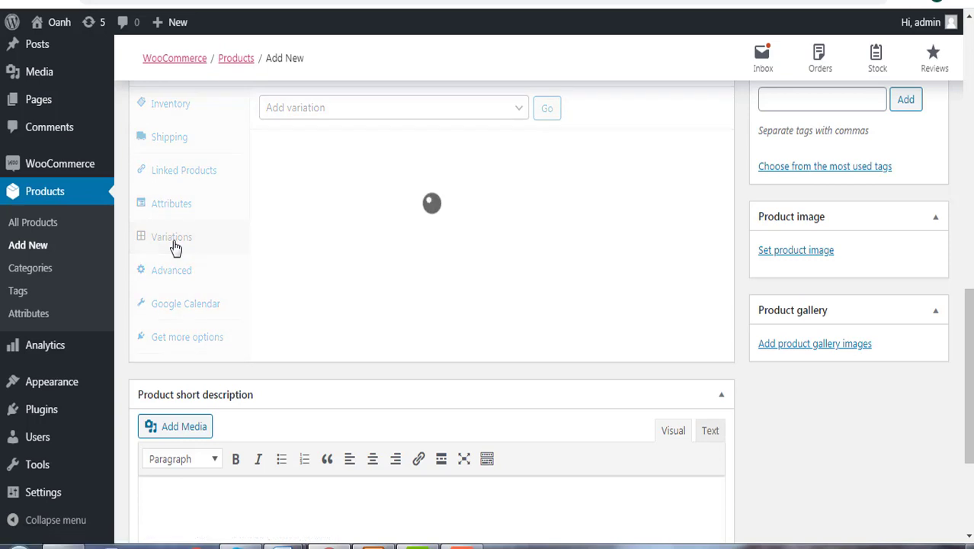
click(515, 115)
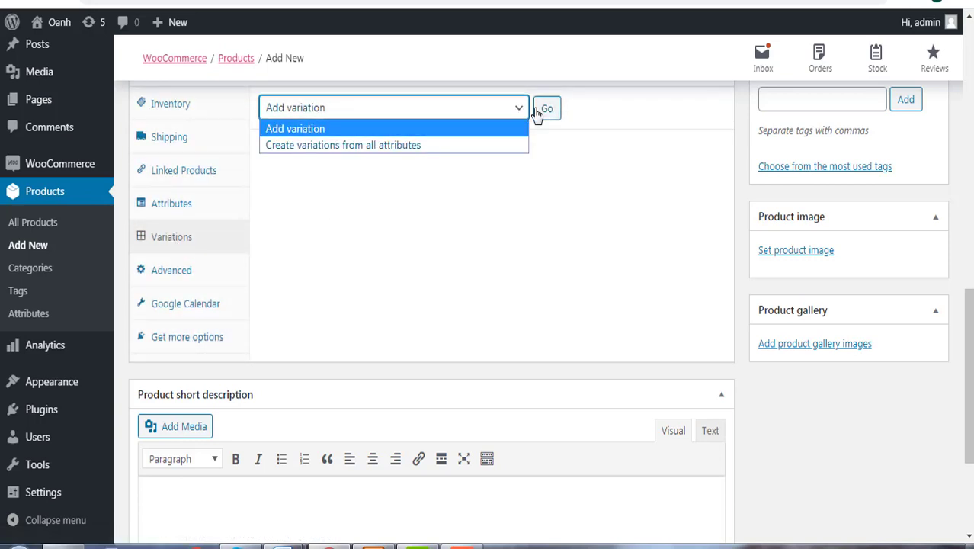
click(547, 110)
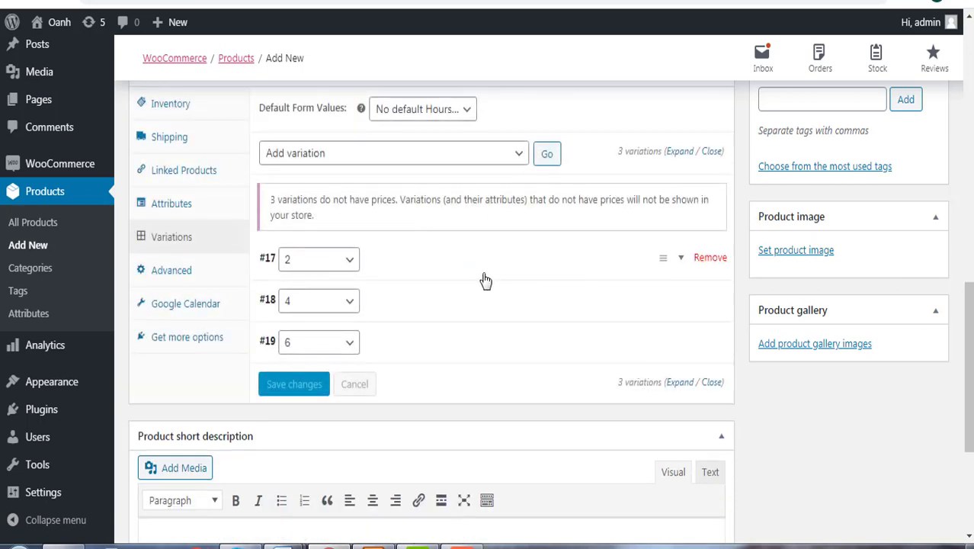
Step: Set the regular price of the 2-hour variation to £20
click(349, 260)
click(324, 294)
click(680, 258)
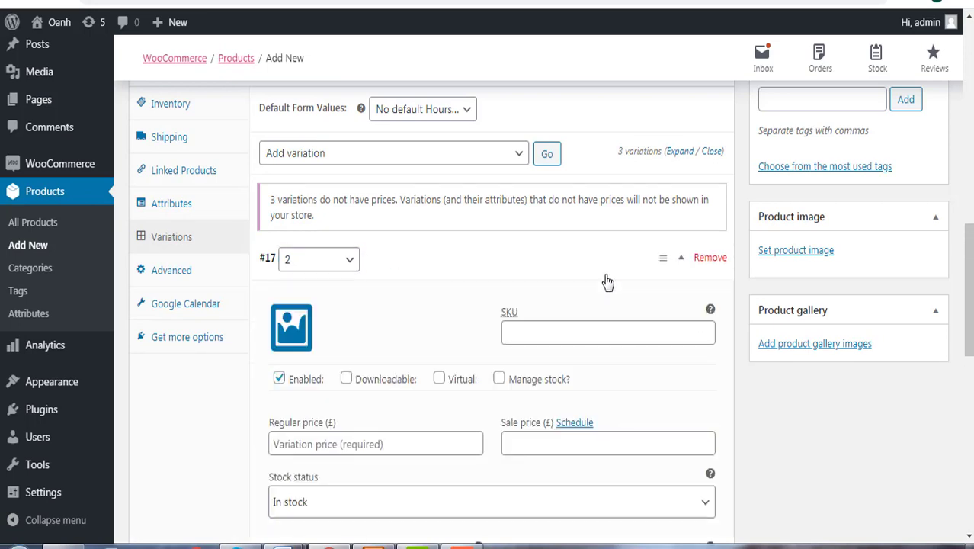
scroll(457, 279, down, 2)
click(316, 281)
text(20)
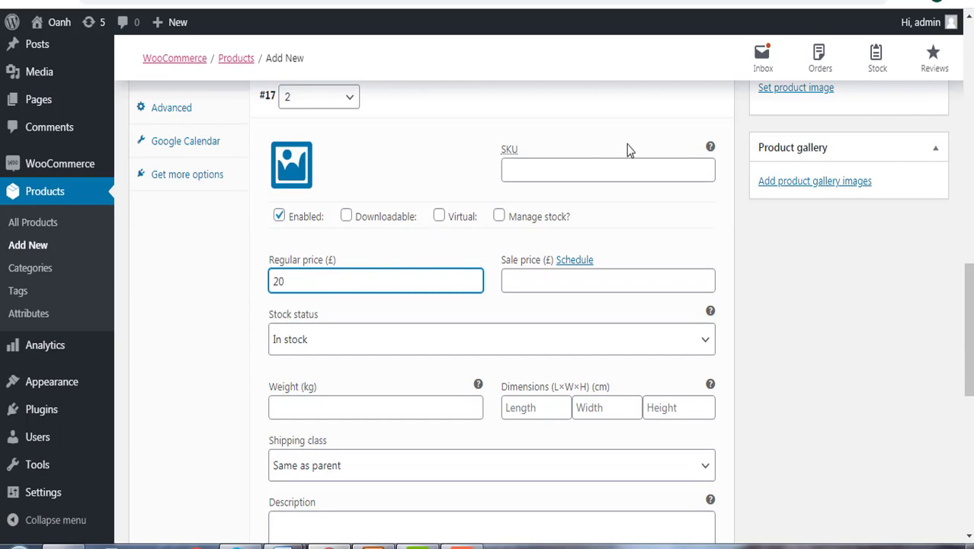
scroll(644, 175, up, 2)
click(682, 259)
Step: Set the regular price of the 4-hour variation to £25
click(682, 301)
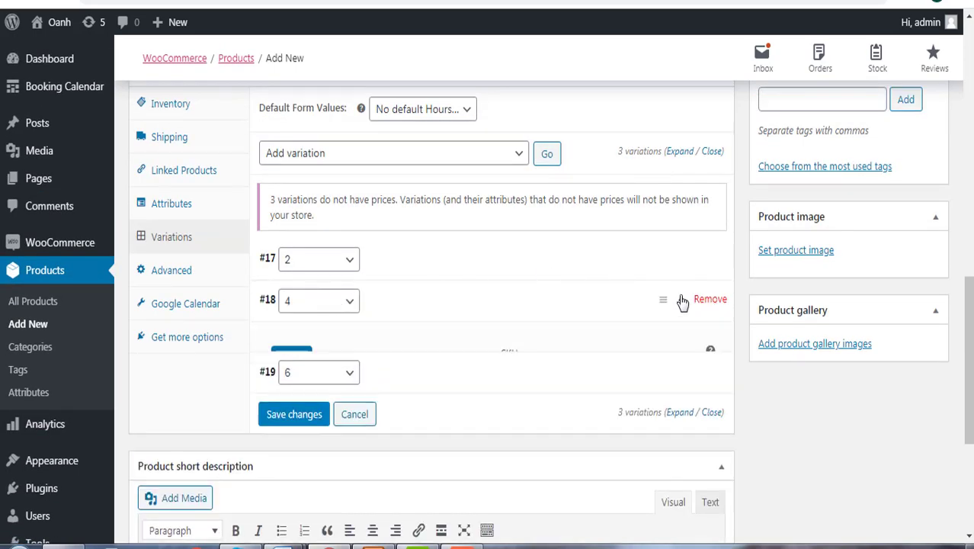
scroll(682, 301, down, 2)
click(311, 403)
text(25)
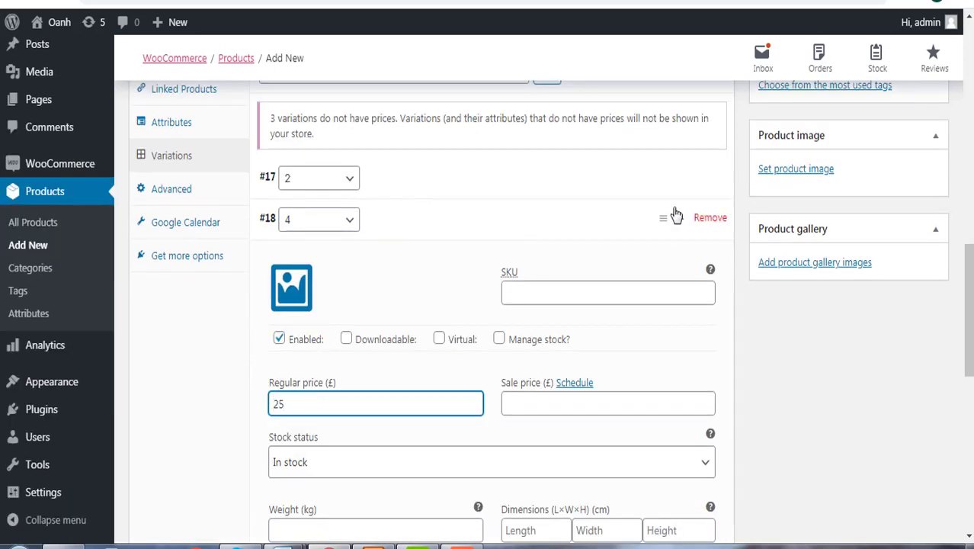
click(675, 215)
Step: Set the regular price of the 6-hour variation to £27 and save the variation changes
click(681, 259)
click(371, 449)
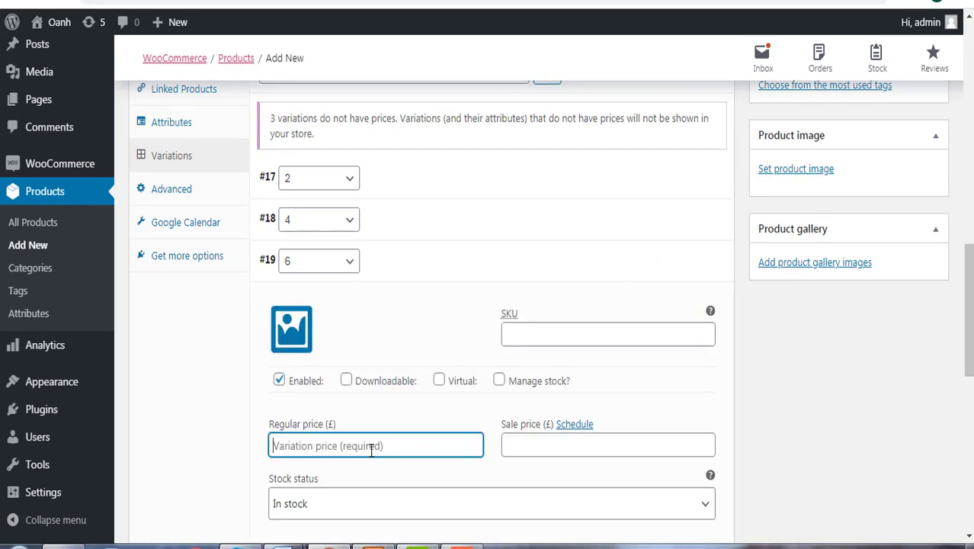
text(27)
click(678, 262)
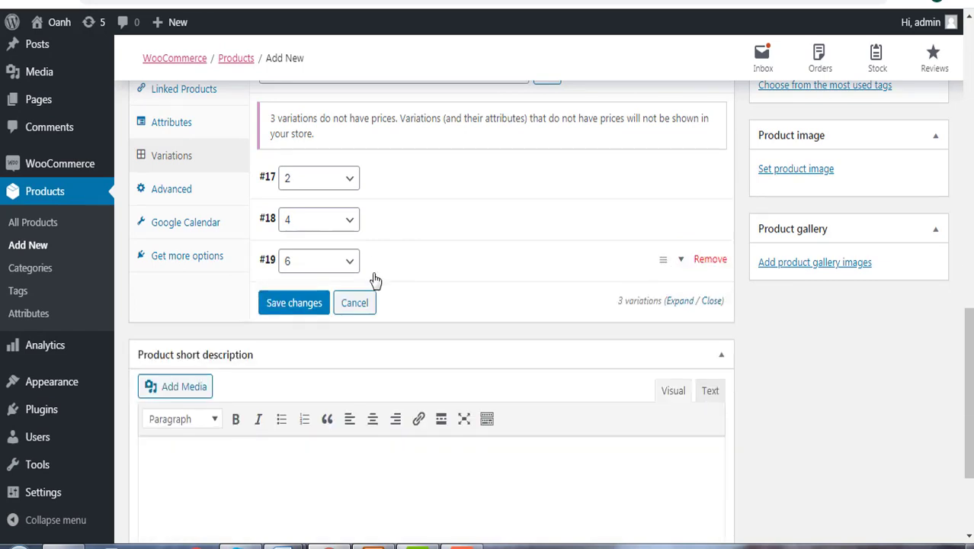
click(297, 313)
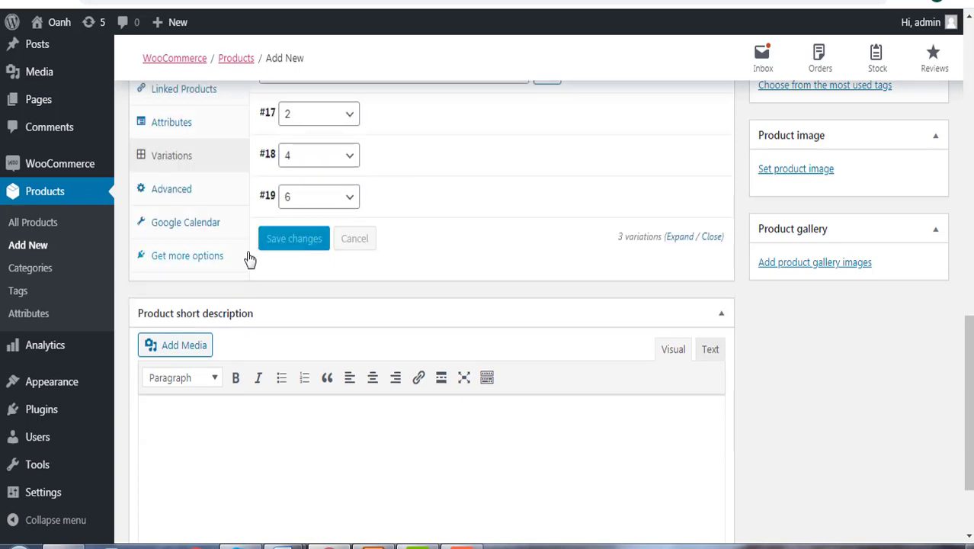
Step: Open the product's Google Calendar settings, and in Google Calendar create a new calendar named Test demo
click(189, 229)
scroll(348, 229, up, 2)
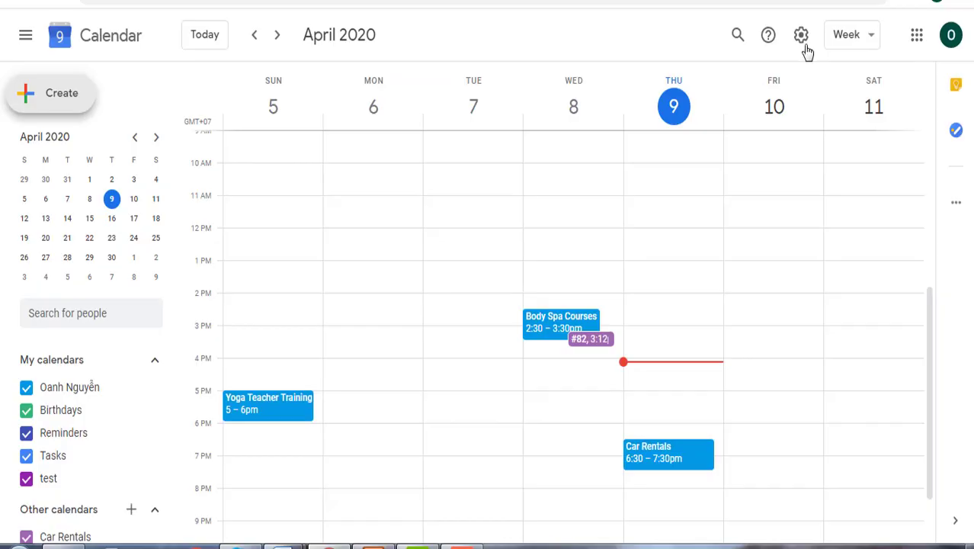
click(800, 35)
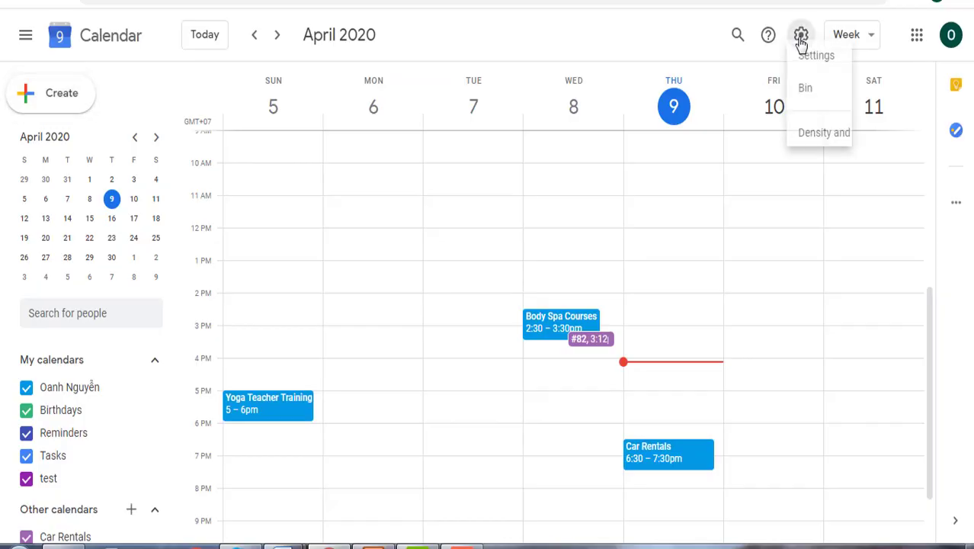
click(807, 84)
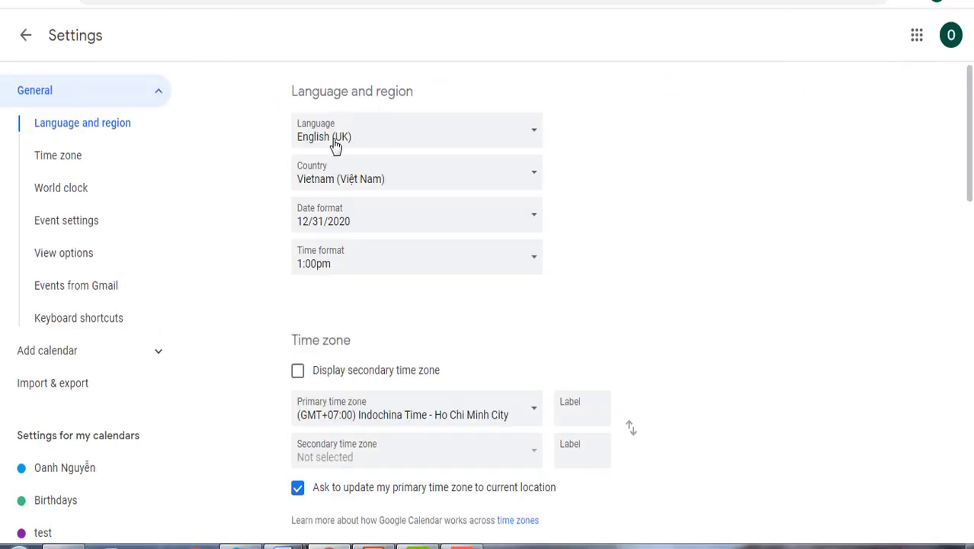
scroll(2, 228, down, 2)
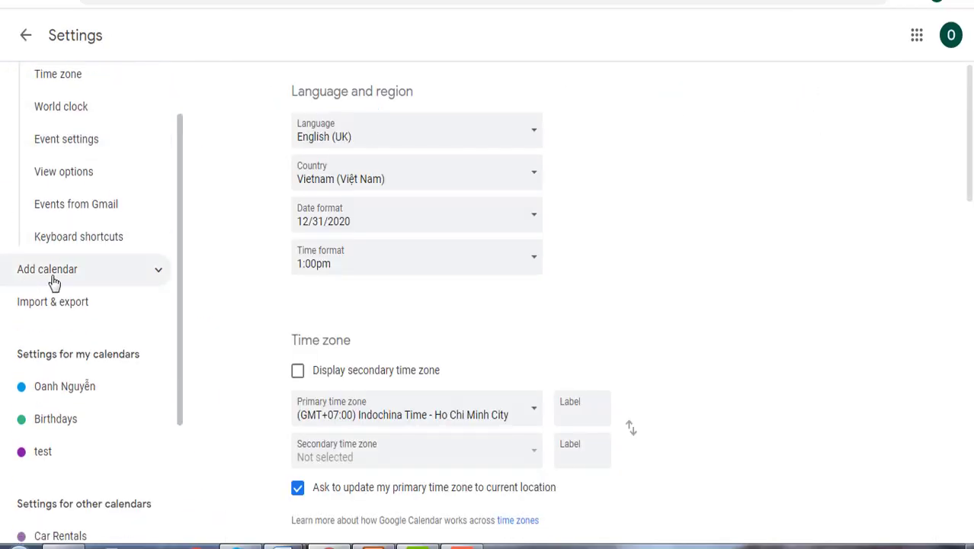
click(113, 272)
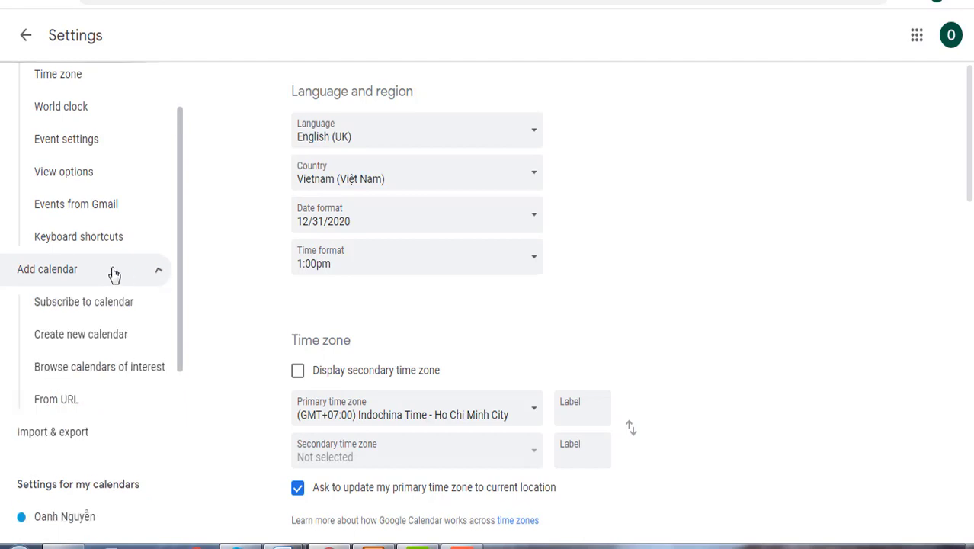
click(90, 341)
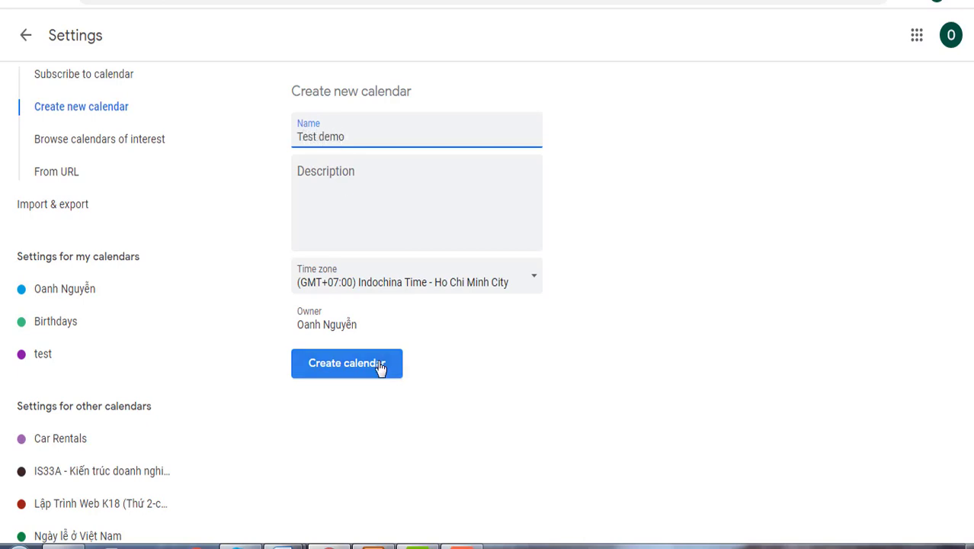
click(326, 372)
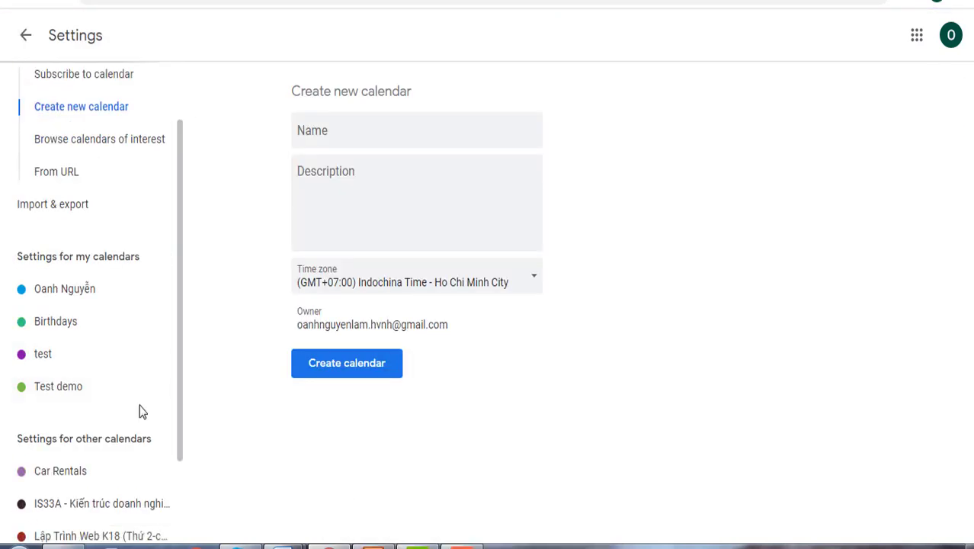
Step: Make the Test demo calendar available to the public and accept the visibility warning
click(47, 390)
scroll(267, 223, down, 5)
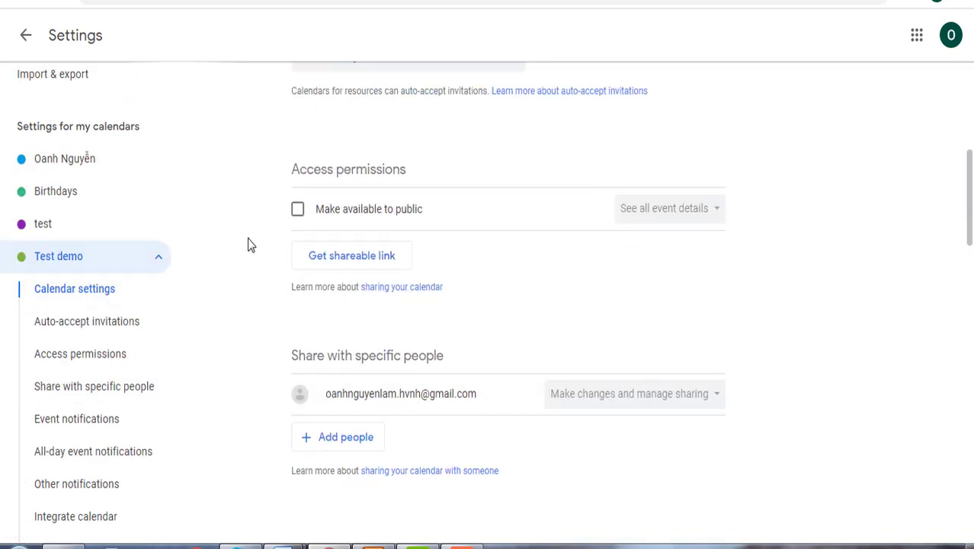
click(298, 203)
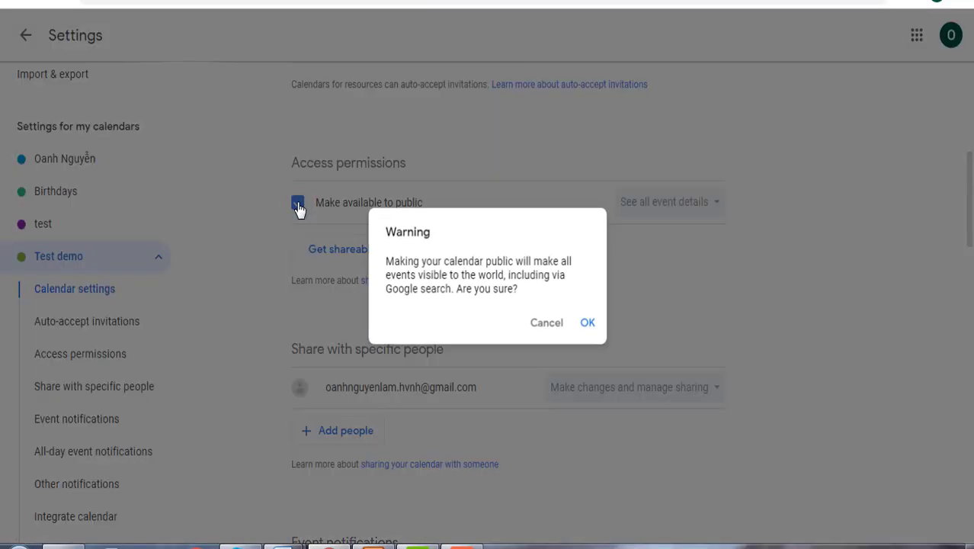
click(585, 260)
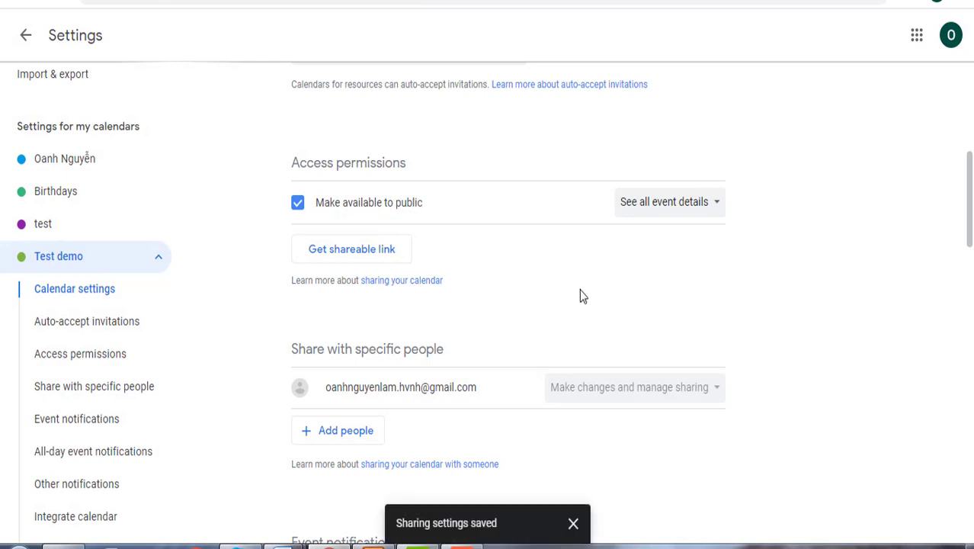
Step: Copy the Calendar ID from the Test demo calendar's integration settings
scroll(537, 289, down, 4)
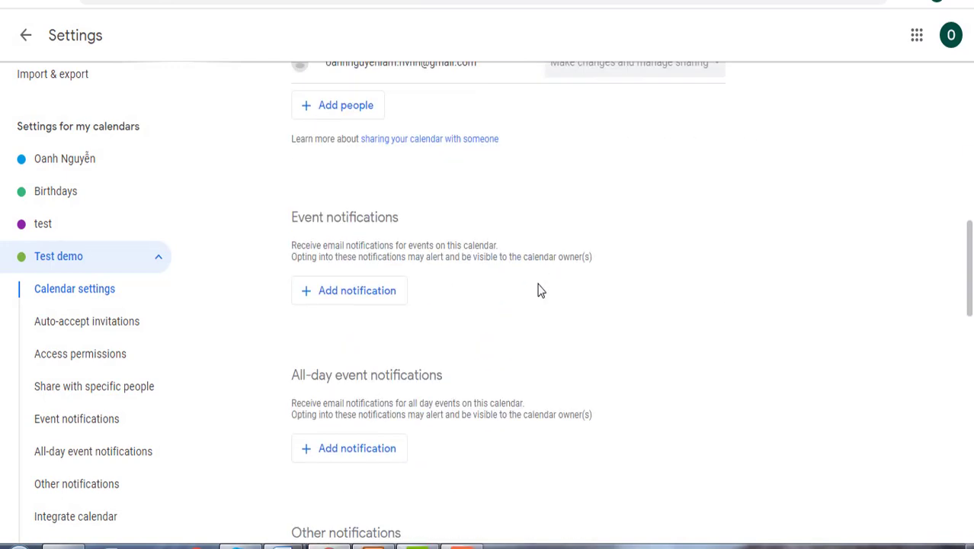
scroll(537, 289, down, 8)
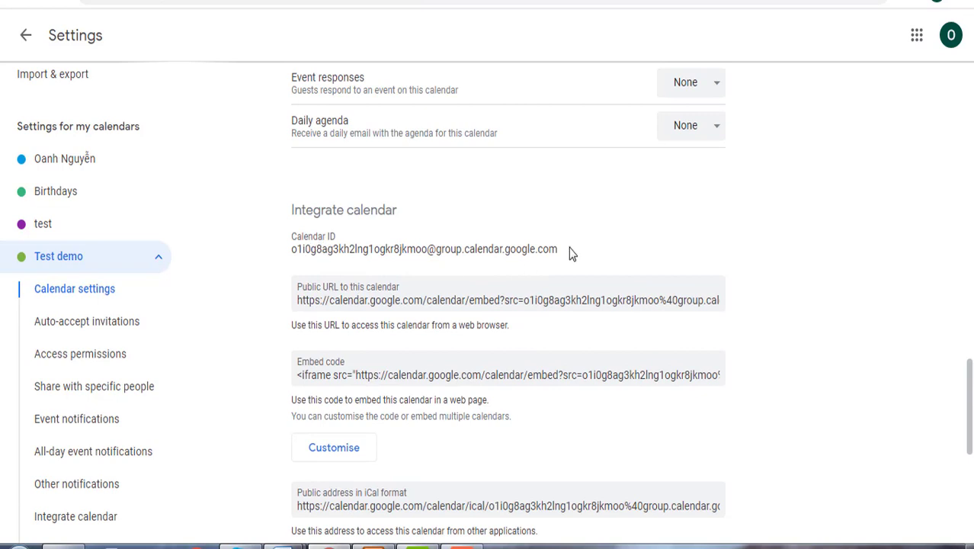
drag(570, 254, 285, 255)
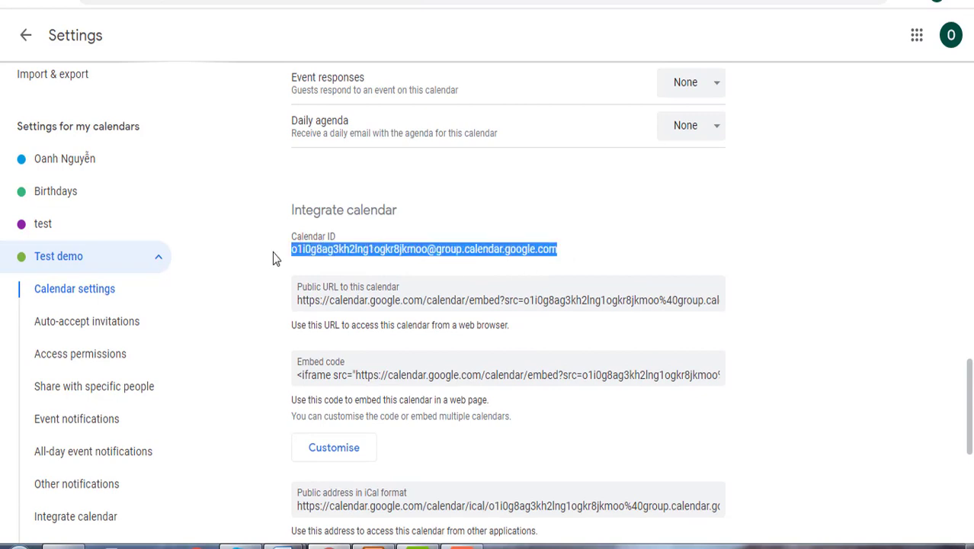
right_click(432, 250)
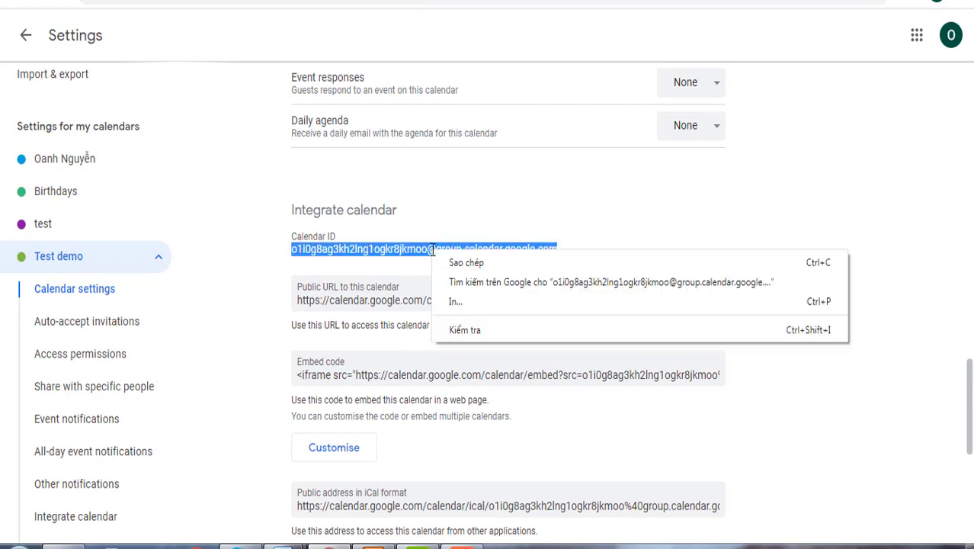
click(462, 259)
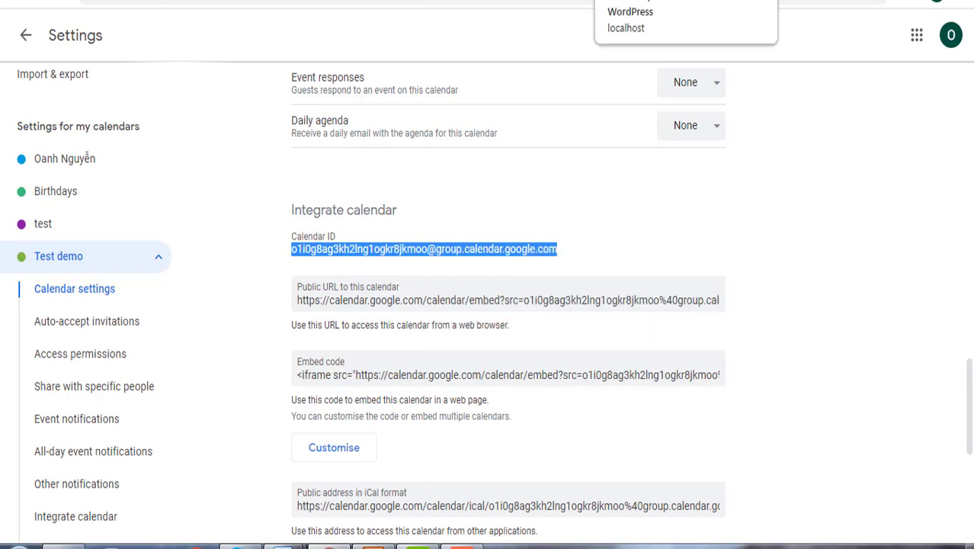
Step: Switch back to the WooCommerce product and paste the calendar ID as its Google Calendar value
click(656, 2)
click(404, 197)
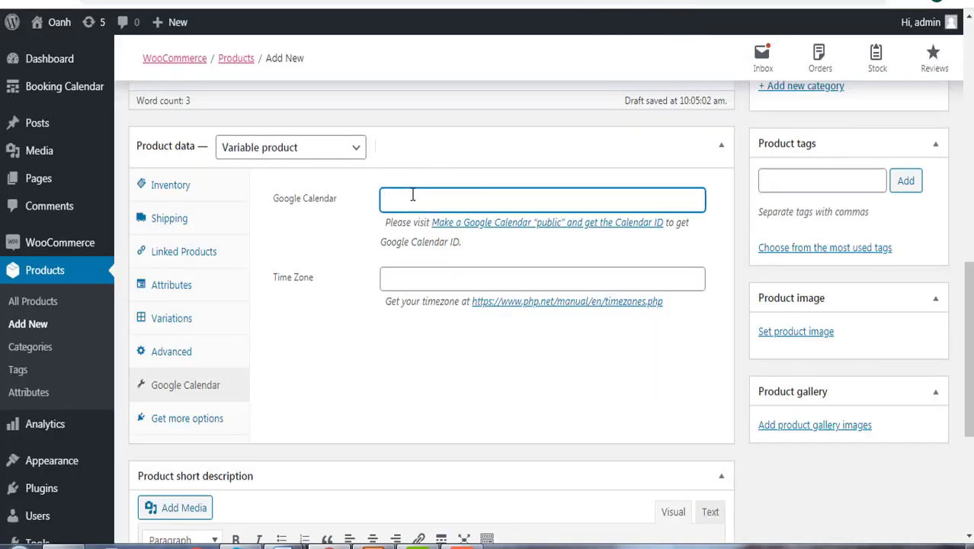
key(ctrl+v)
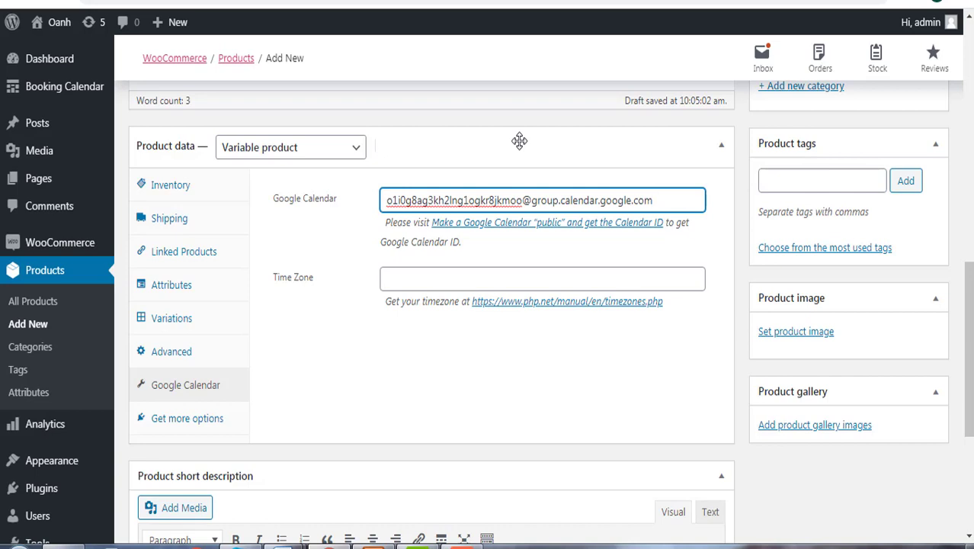
Step: Open the linked PHP list of supported timezones and copy Asia/Ho_Chi_Minh from the Asia region
click(425, 274)
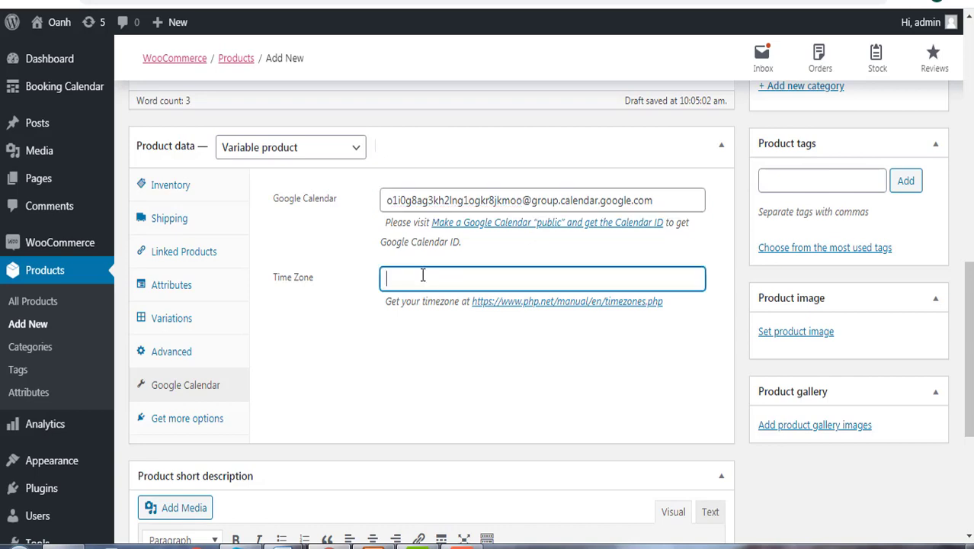
click(547, 302)
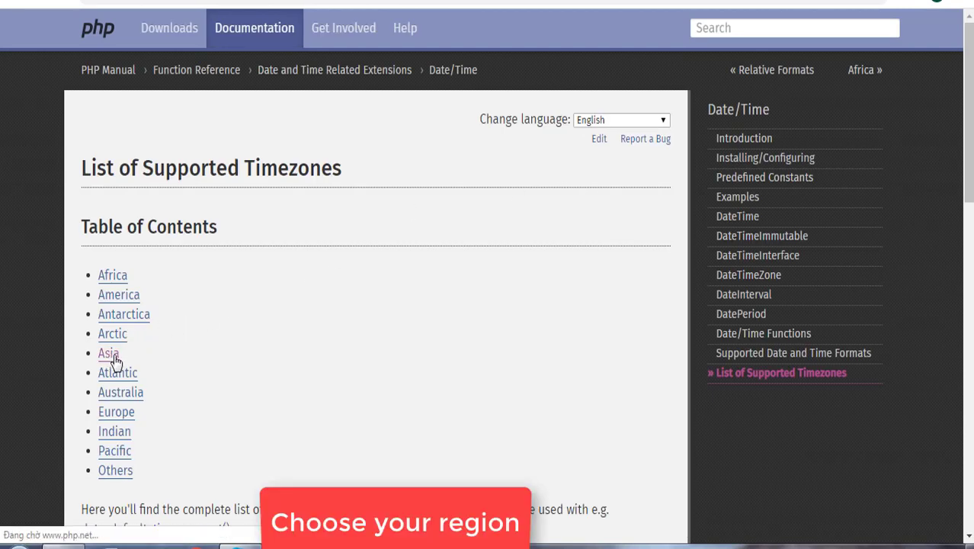
scroll(526, 359, down, 1)
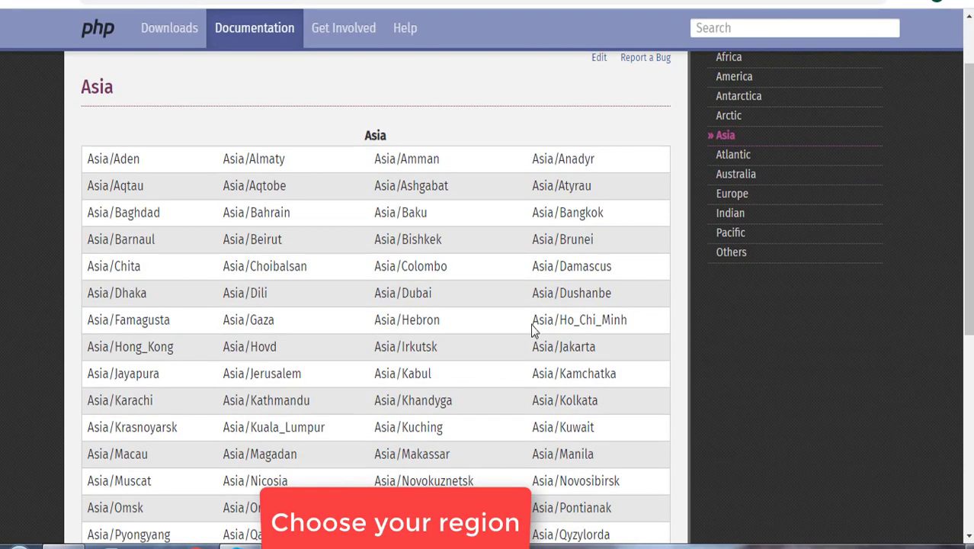
drag(531, 319, 625, 323)
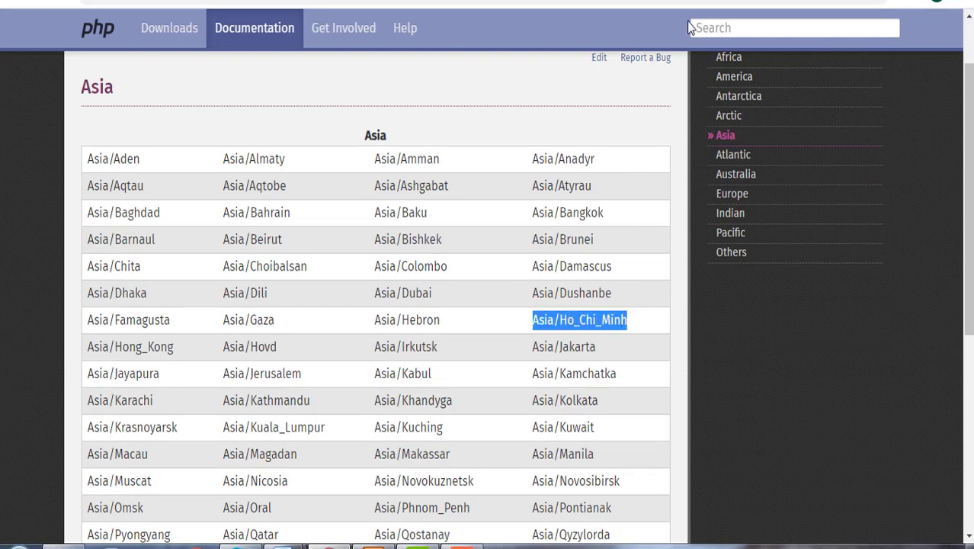
Step: Return to the WooCommerce product and set its time zone to Asia/Ho_Chi_Minh
key(ctrl+Tab)
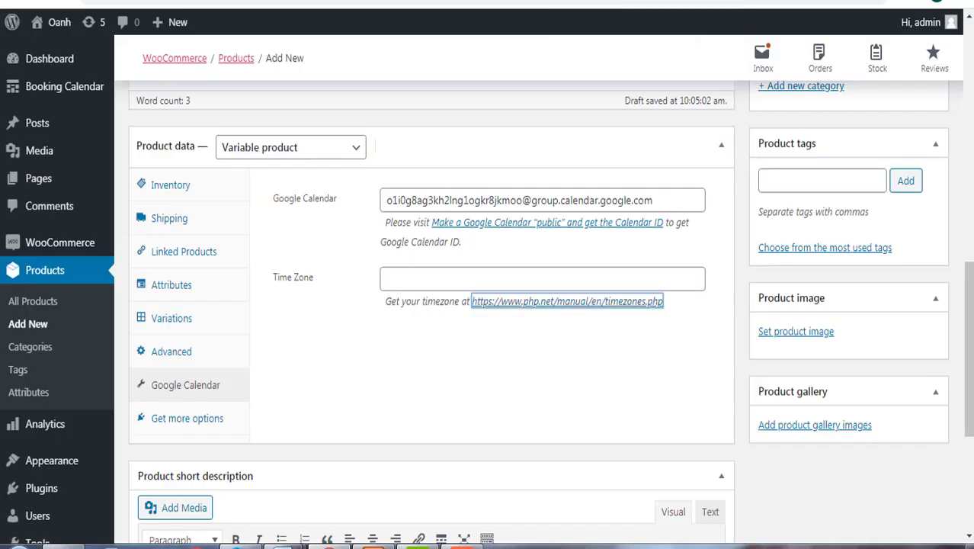
click(420, 277)
key(ctrl+v)
Step: Upload Model-Brown-Long-Hair-Beauty.jpg from the Desktop folder and set it as the product image
scroll(387, 341, down, 1)
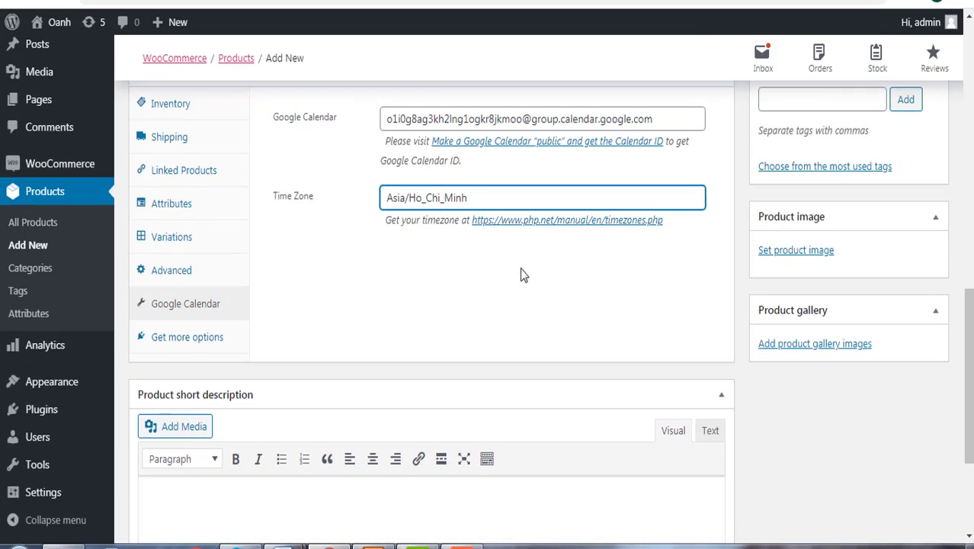
scroll(415, 320, down, 1)
scroll(584, 293, down, 1)
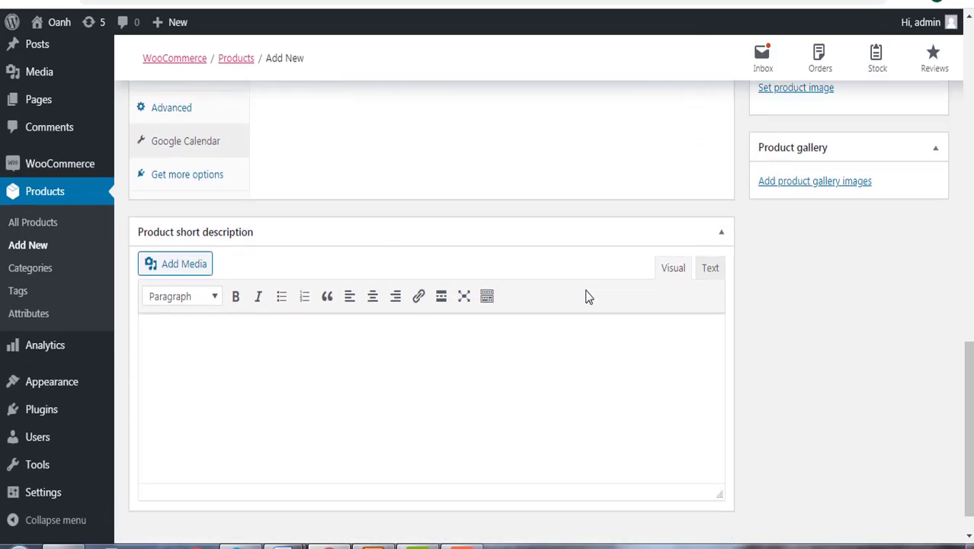
scroll(556, 343, down, 1)
scroll(854, 348, up, 4)
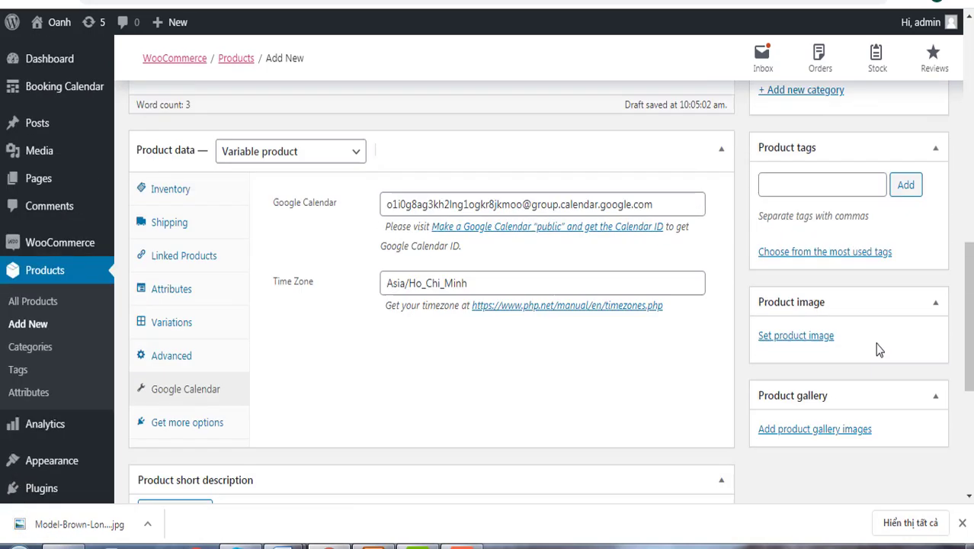
click(801, 339)
click(61, 92)
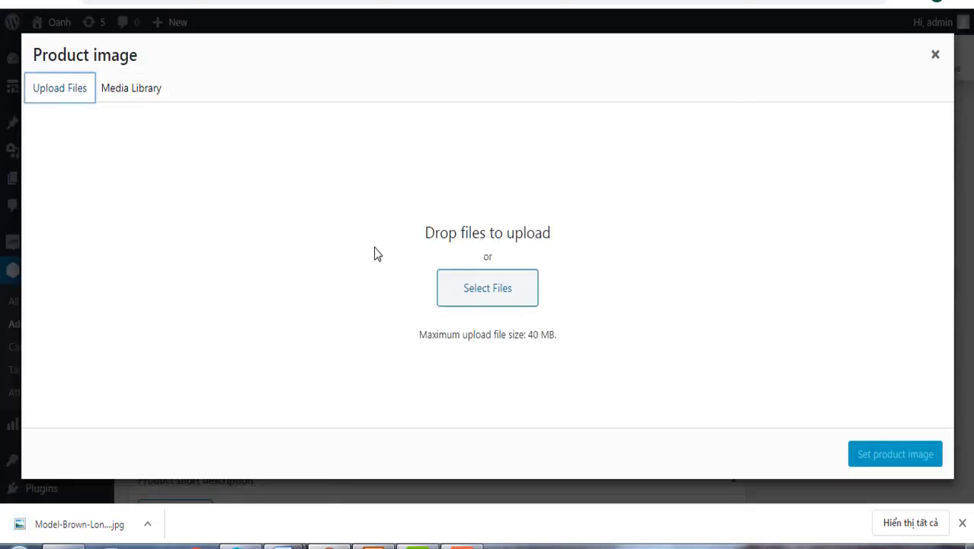
click(470, 297)
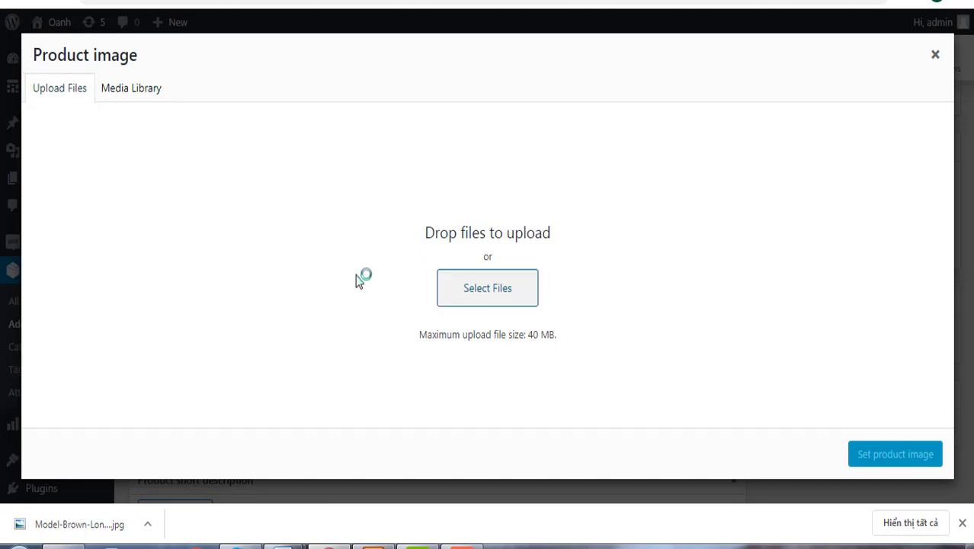
click(477, 126)
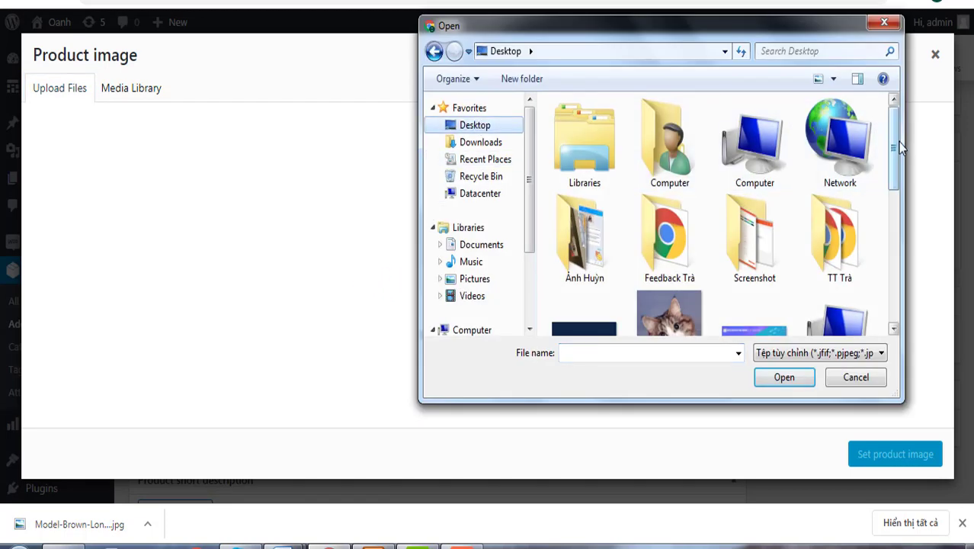
drag(898, 142, 893, 322)
click(674, 214)
click(782, 377)
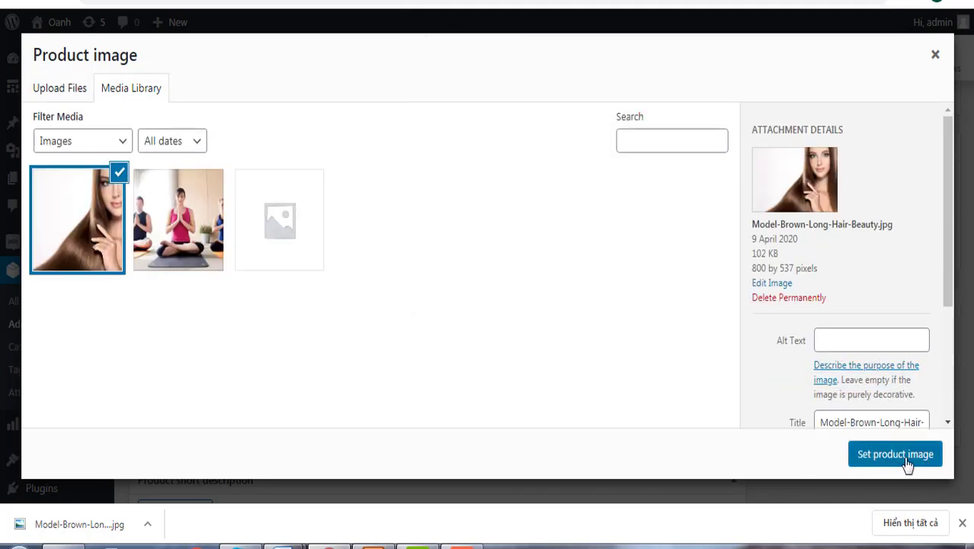
click(884, 461)
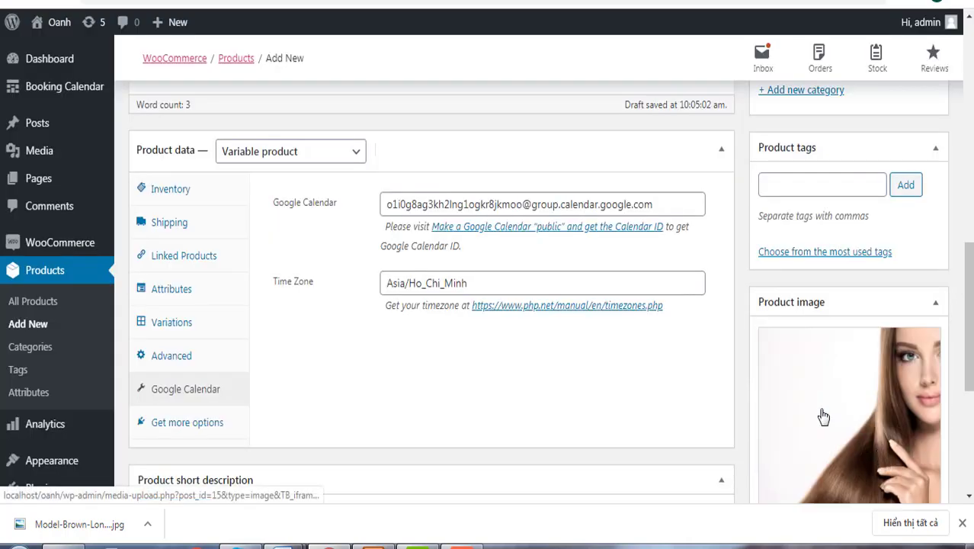
Step: Assign the product to the booking-hours category and publish it
scroll(774, 414, down, 2)
scroll(779, 398, up, 5)
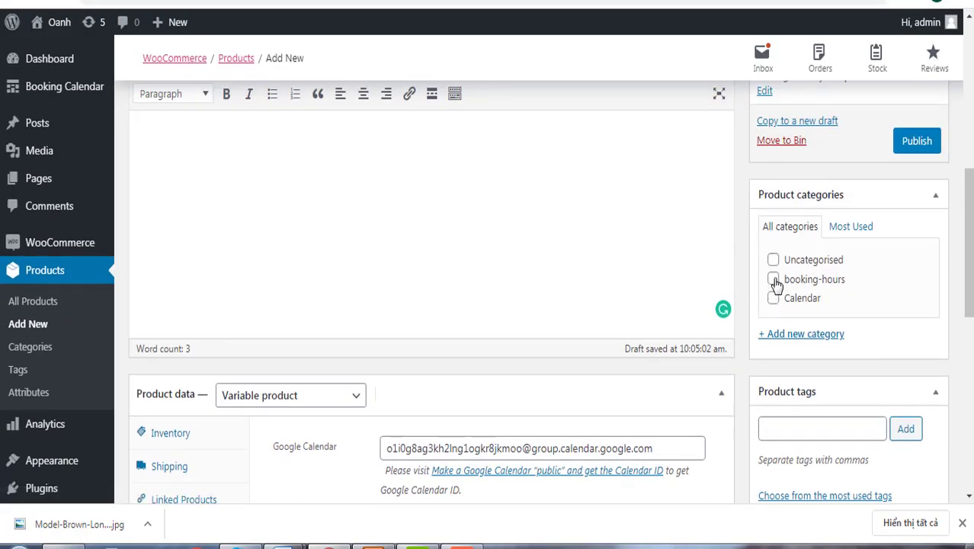
scroll(920, 262, up, 1)
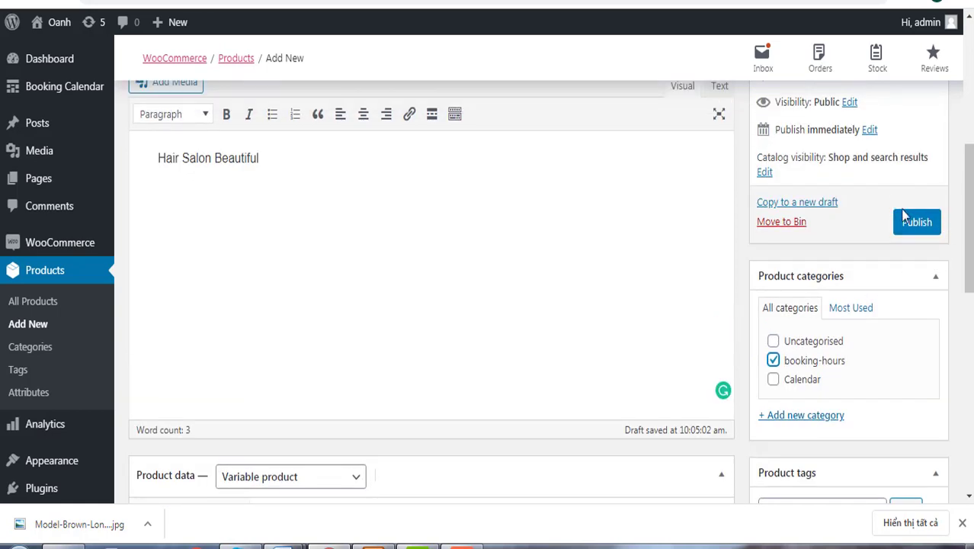
click(919, 227)
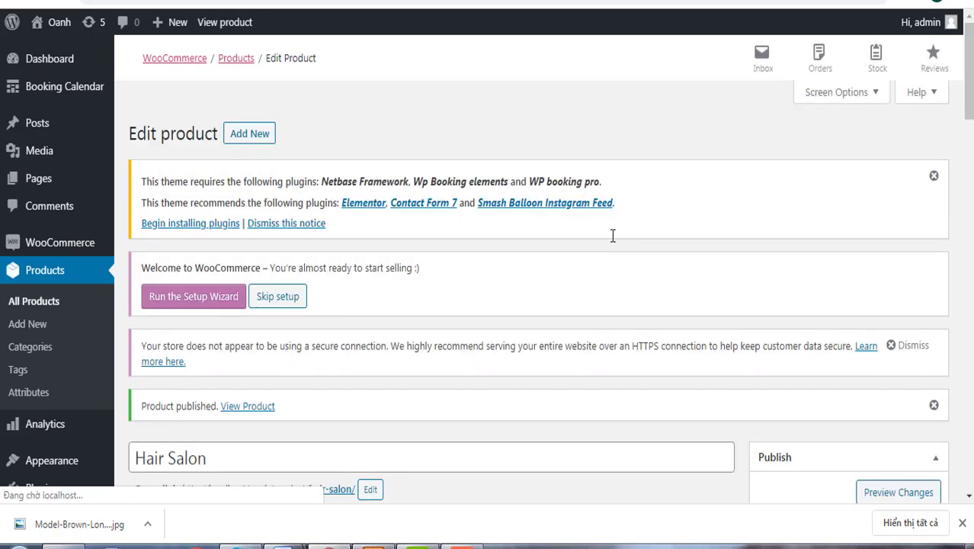
Step: Open the Booking Calendar page in the admin area and review the Hair Salon service calendar for April 2020
mouse_move(67, 103)
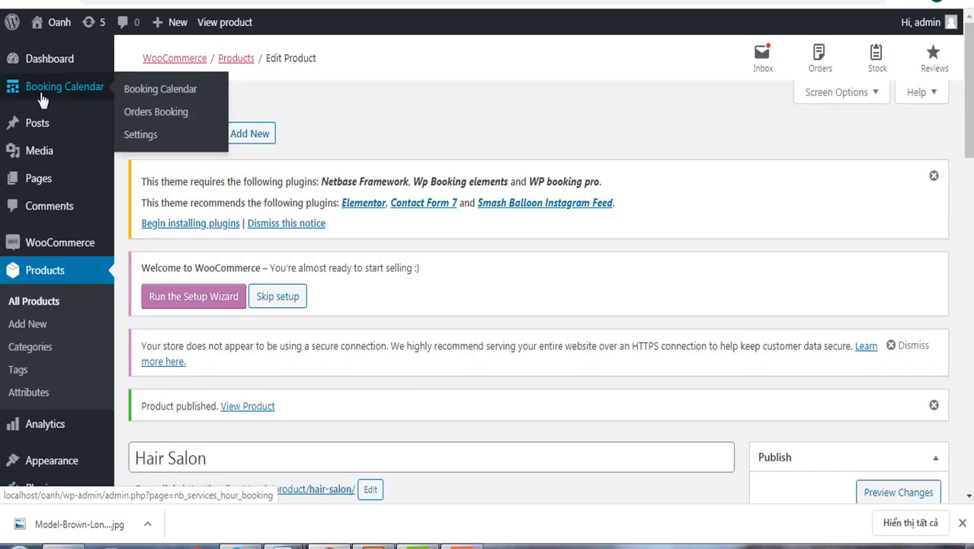
click(161, 96)
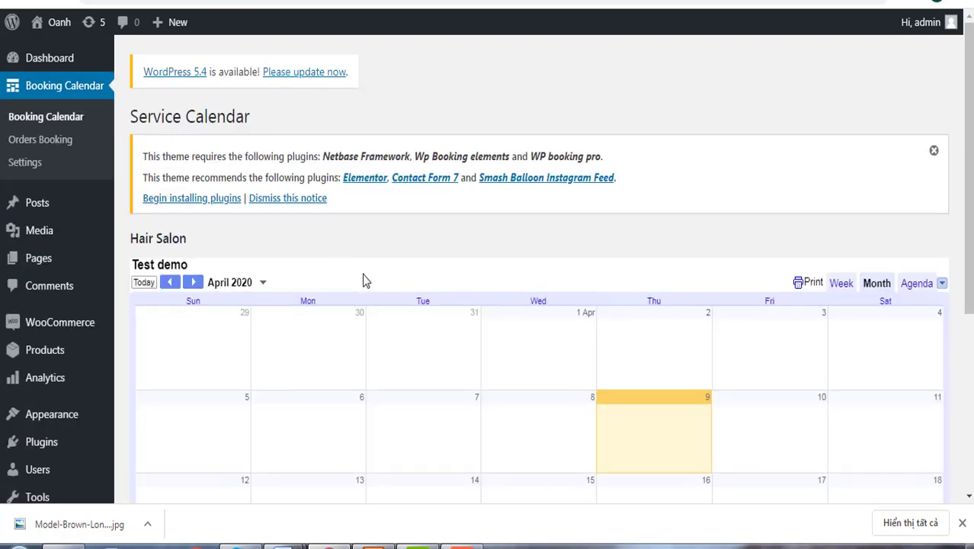
scroll(363, 280, down, 3)
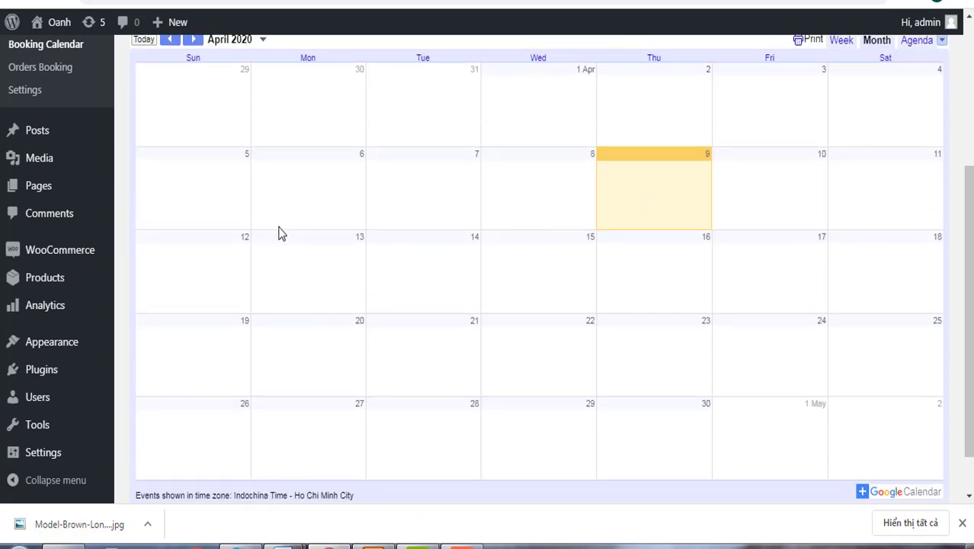
scroll(600, 270, up, 3)
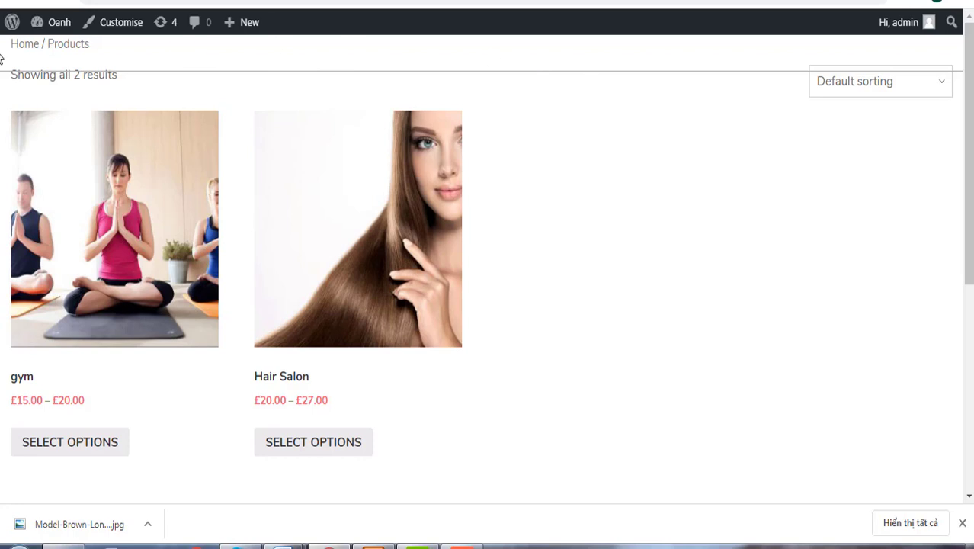
Step: Open the Hair Salon product's options from the storefront product list and choose 16 April 2020 with 4 hours
scroll(1, 381, down, 1)
scroll(344, 217, up, 1)
click(315, 448)
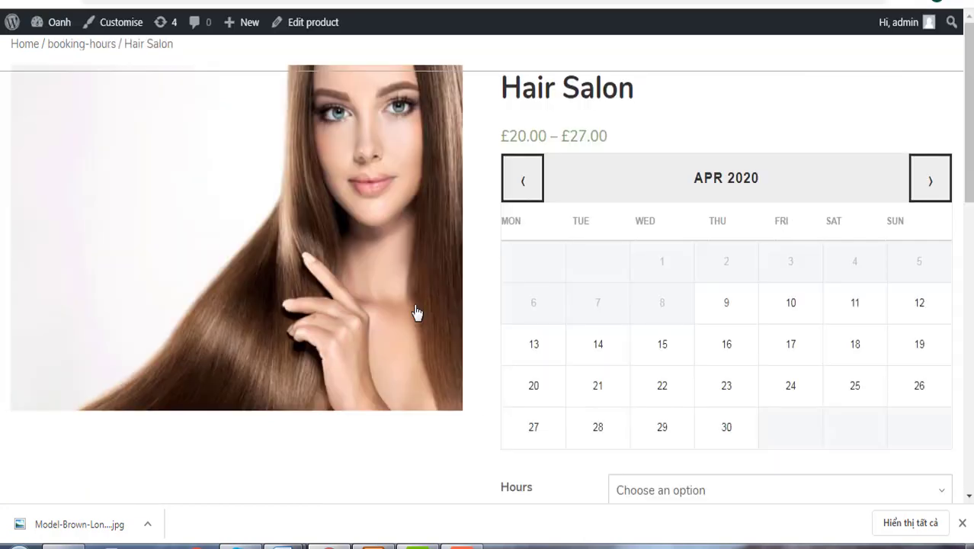
scroll(762, 355, down, 2)
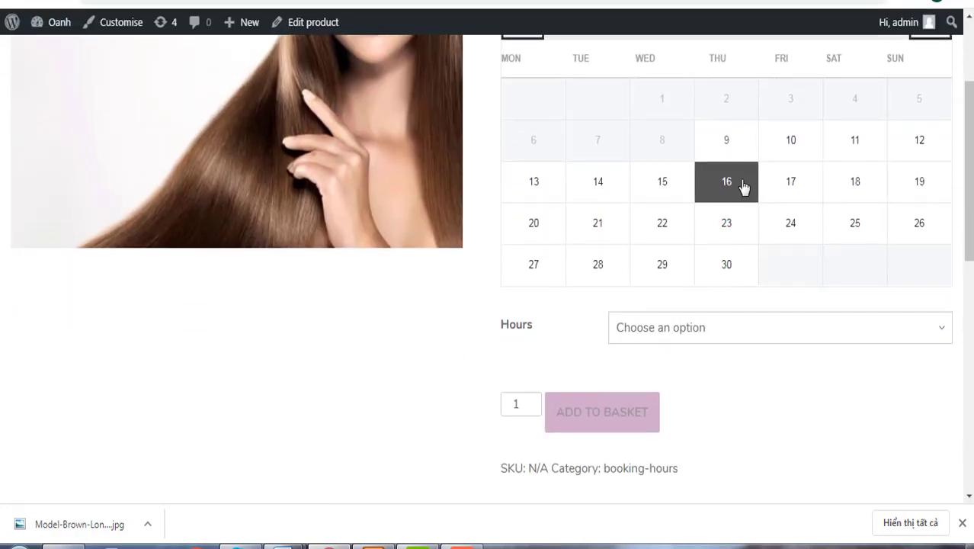
click(730, 332)
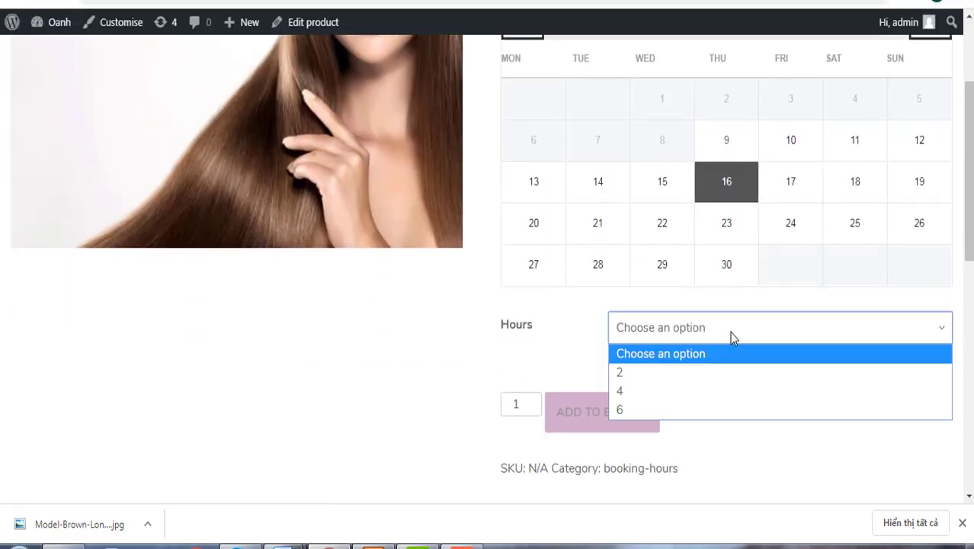
click(628, 392)
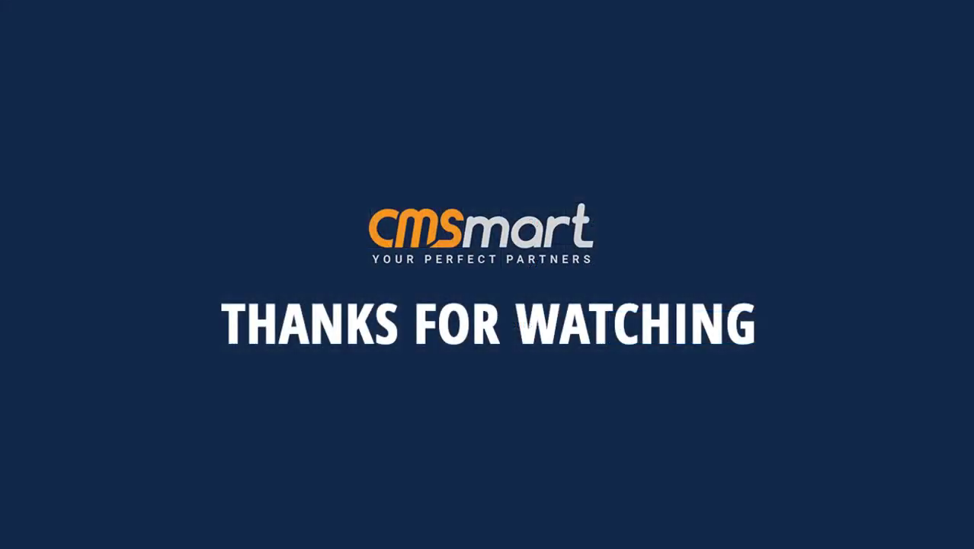